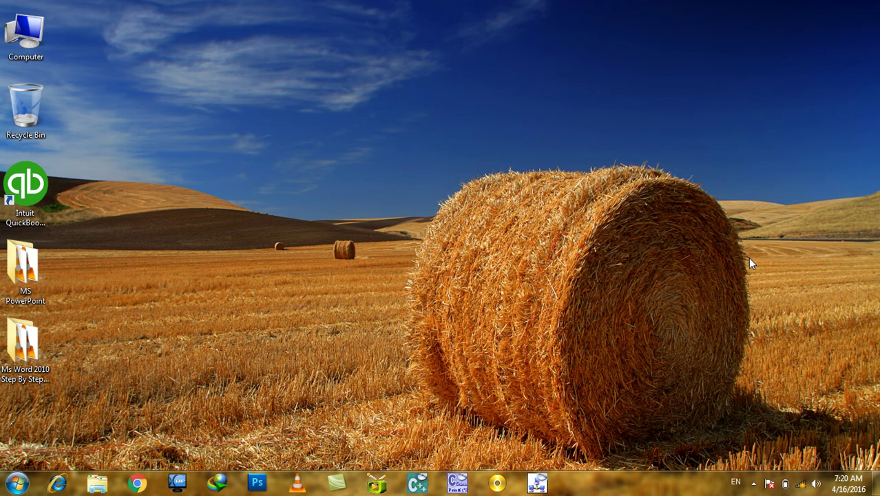
# Launch Word with winword from the Run box and zoom the page out three steps.
pyautogui.press('super+r')
pyautogui.write('winword')
pyautogui.press('Return')
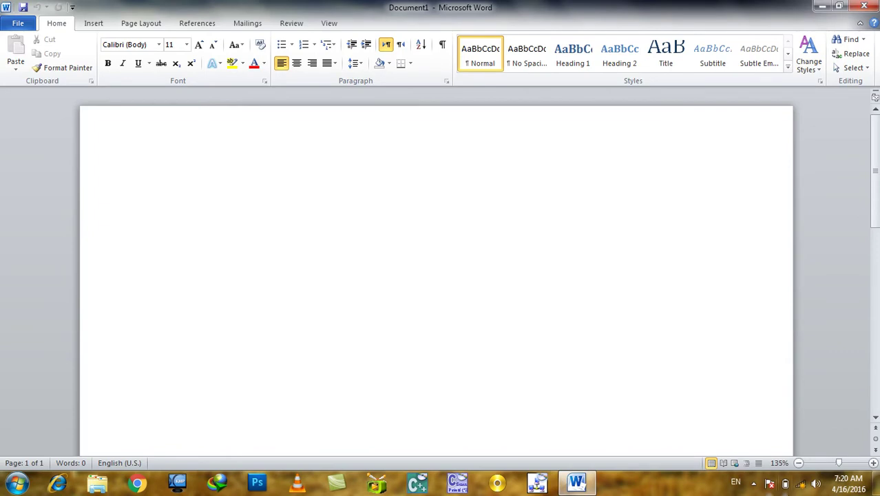
pyautogui.click(799, 463)
pyautogui.click(799, 463)
pyautogui.click(799, 463)
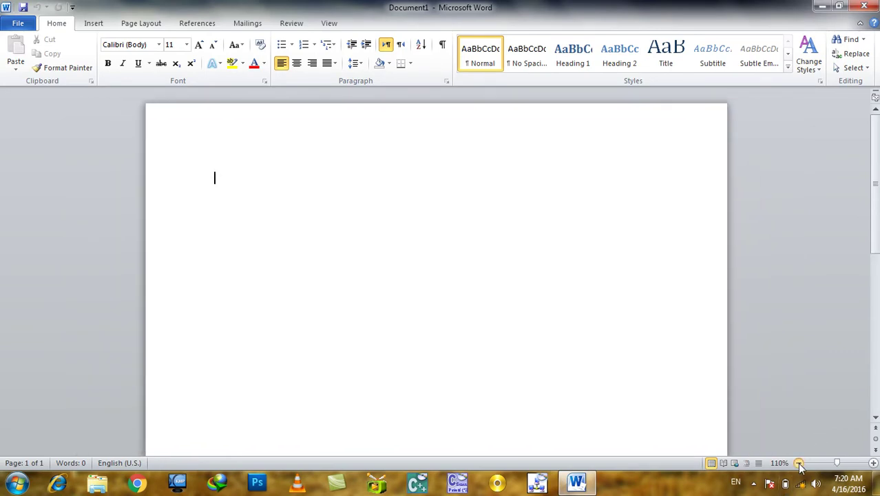
pyautogui.click(799, 463)
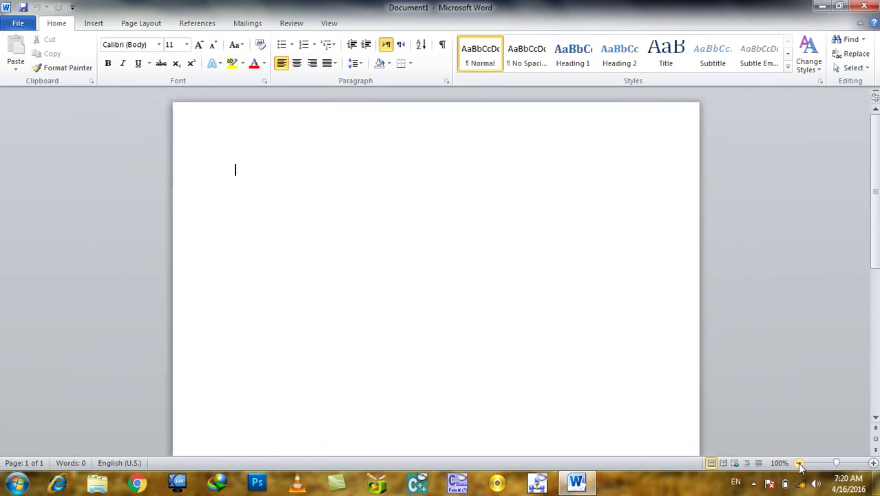
# On the Review tab, enter =rand(1) on the first line and expand it.
pyautogui.click(291, 23)
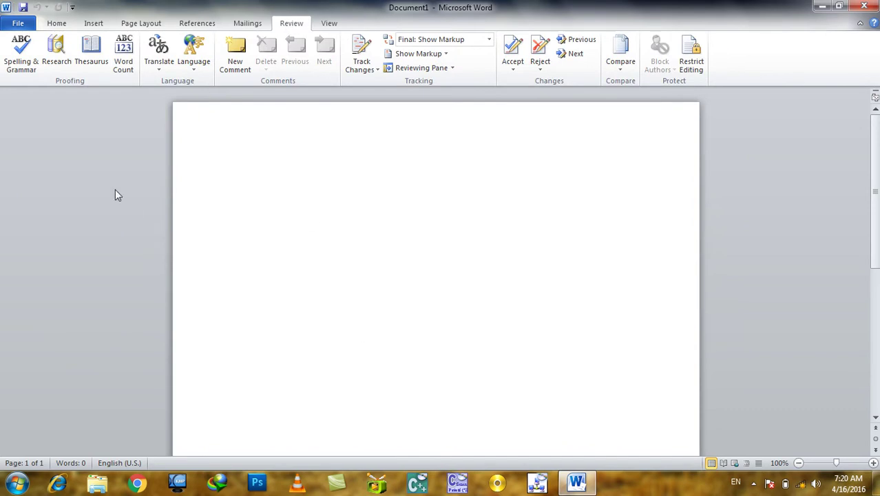
pyautogui.write('=rand(1)')
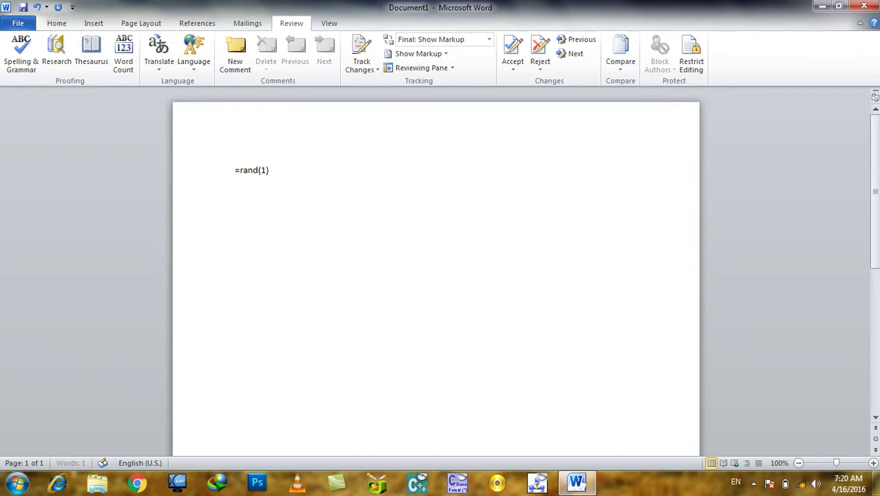
pyautogui.press('Return')
# Remove the extra line, confirm the paragraph passes Spelling & Grammar, then delete all text.
pyautogui.press('BackSpace')
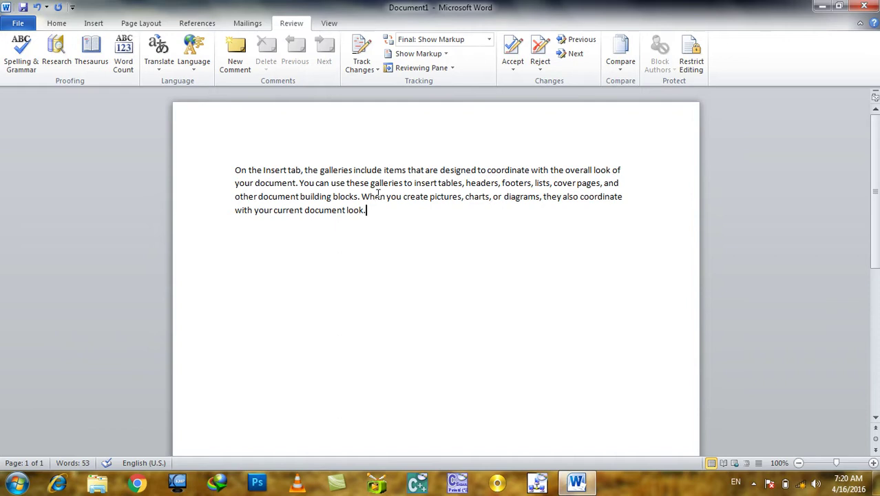
pyautogui.click(21, 61)
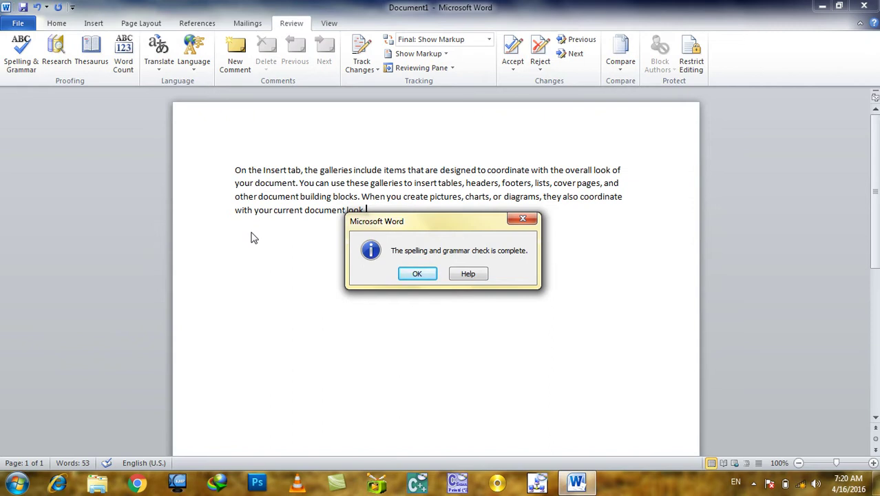
pyautogui.press('Return')
pyautogui.hotkey('ctrl', 'a')
pyautogui.press('Delete')
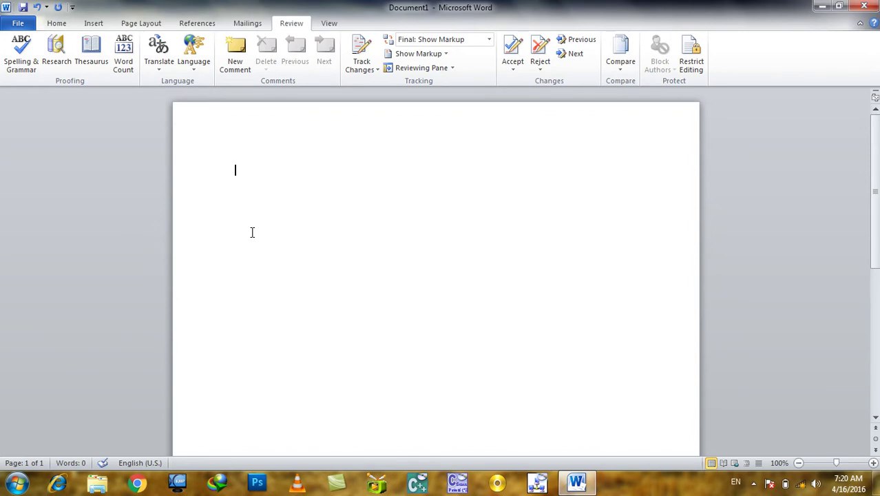
# Correct the typed word to 'Goood', copy it and paste copies onto new lines.
pyautogui.write('gooood')
pyautogui.press('Home')
pyautogui.press('Delete')
pyautogui.write('G')
pyautogui.press('Delete')
pyautogui.press('Right')
pyautogui.press('Right')
pyautogui.press('Right')
pyautogui.hotkey('shift', 'Left')
pyautogui.hotkey('shift', 'Left')
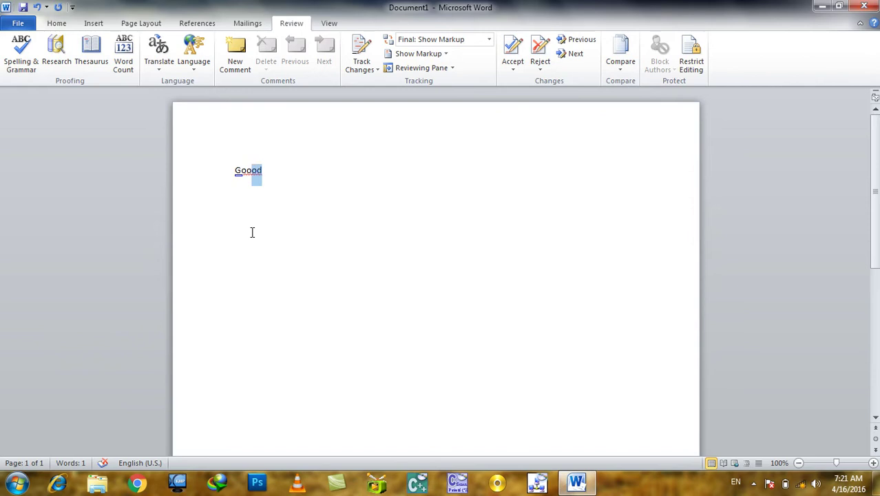
pyautogui.hotkey('shift', 'Left')
pyautogui.hotkey('shift', 'Left')
pyautogui.hotkey('shift', 'Left')
pyautogui.hotkey('ctrl', 'c')
pyautogui.press('Right')
pyautogui.hotkey('ctrl', 'v')
pyautogui.hotkey('ctrl', 'v')
pyautogui.hotkey('ctrl', 'v')
pyautogui.hotkey('ctrl', 'v')
pyautogui.hotkey('ctrl', 'v')
pyautogui.hotkey('ctrl', 'v')
pyautogui.hotkey('ctrl', 'v')
pyautogui.hotkey('ctrl', 'v')
pyautogui.hotkey('ctrl', 'v')
pyautogui.hotkey('ctrl', 'v')
pyautogui.hotkey('ctrl', 'v')
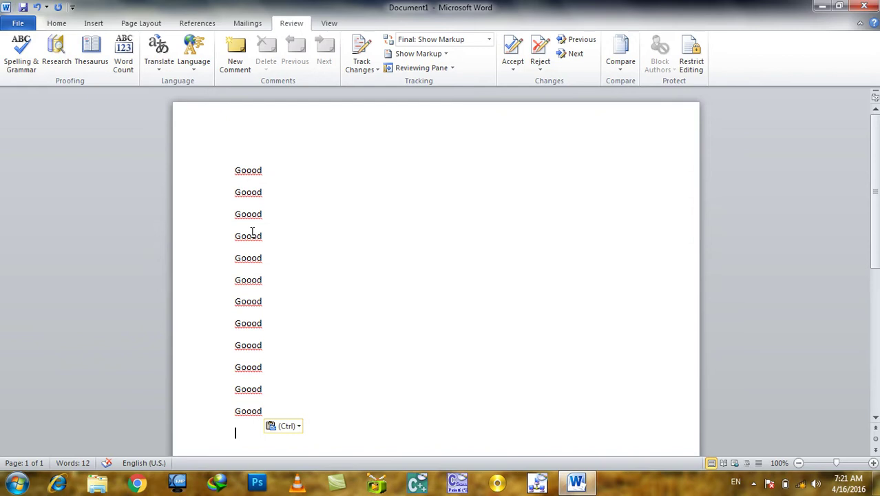
# Type 'have', capitalize it to 'Have', then delete the extra Have line.
pyautogui.write('have')
pyautogui.press('Up')
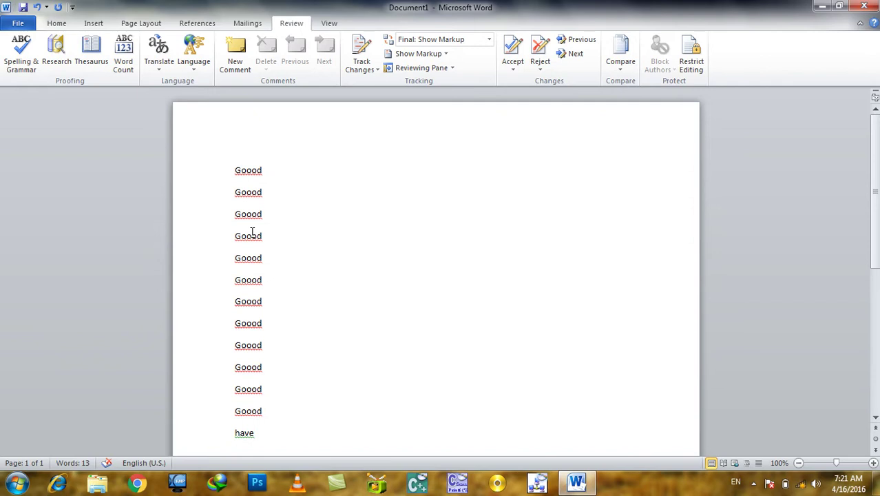
pyautogui.press('Down')
pyautogui.press('Left')
pyautogui.press('Left')
pyautogui.press('Left')
pyautogui.hotkey('shift', 'Left')
pyautogui.write('H')
pyautogui.press('Up')
pyautogui.press('Down')
pyautogui.hotkey('shift', 'End')
pyautogui.press('Delete')
# Run Spelling & Grammar, Ignore Once twice, Ignore All for Goood, and dismiss the completion message.
pyautogui.click(29, 72)
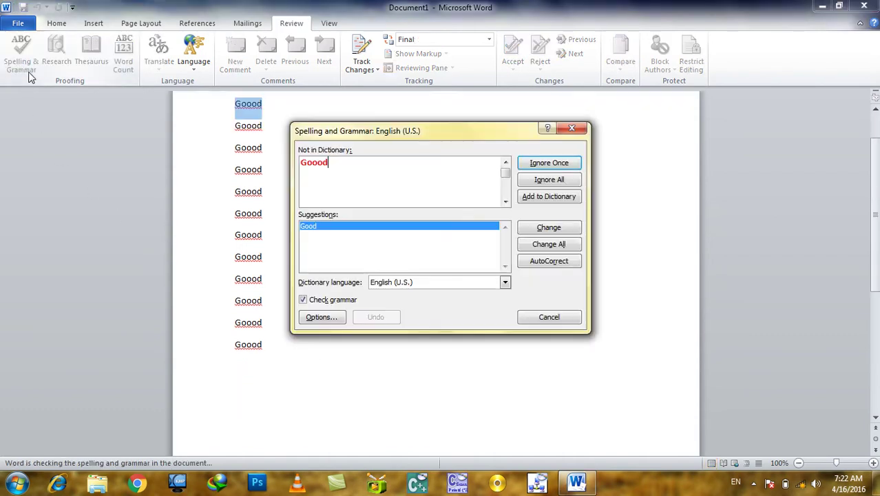
pyautogui.moveTo(356, 134); pyautogui.dragTo(447, 124)
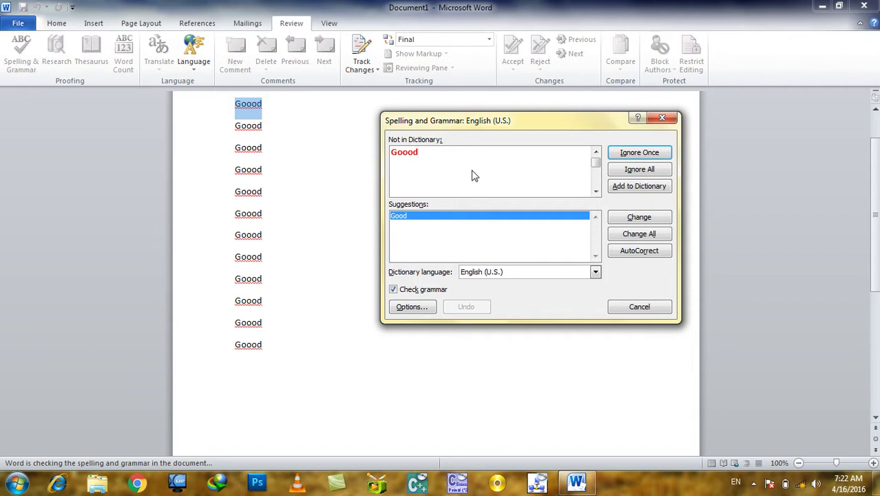
pyautogui.click(414, 147)
pyautogui.click(639, 154)
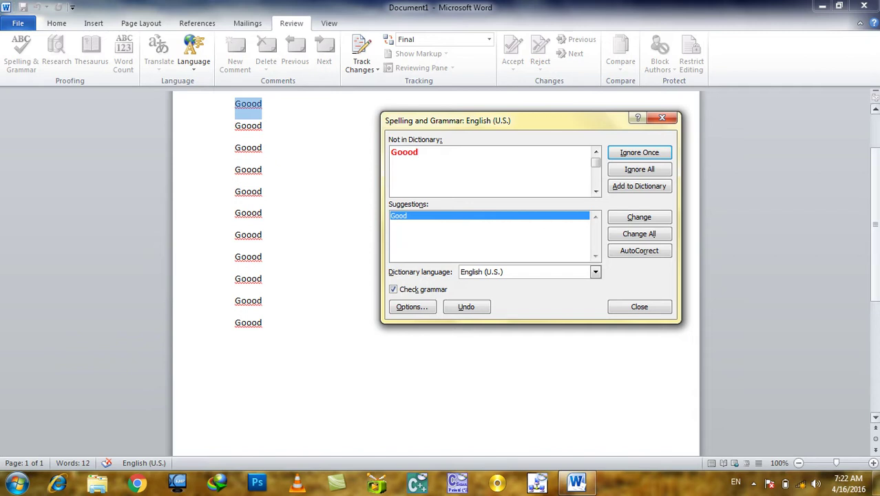
pyautogui.click(651, 154)
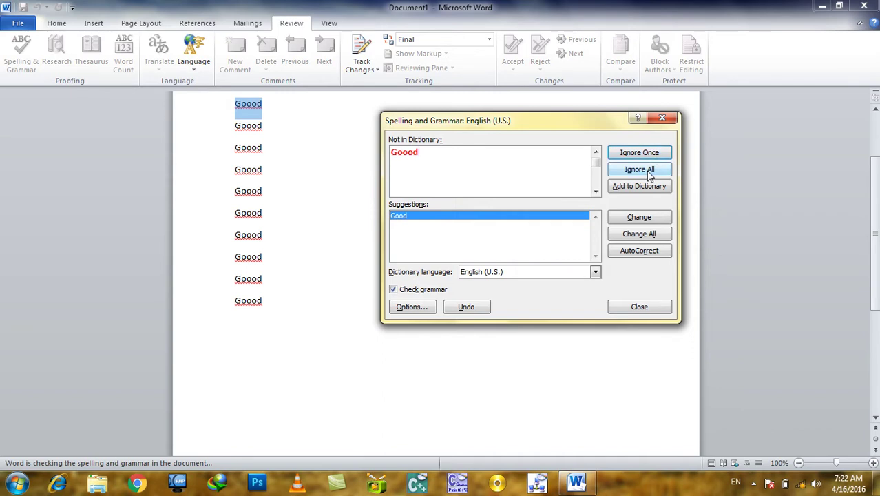
pyautogui.click(664, 155)
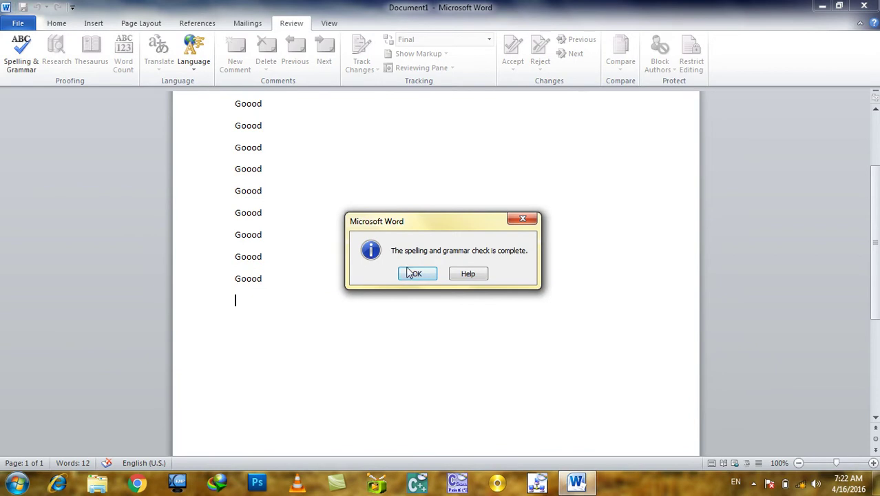
pyautogui.click(411, 273)
pyautogui.scroll(1, 420, 268)
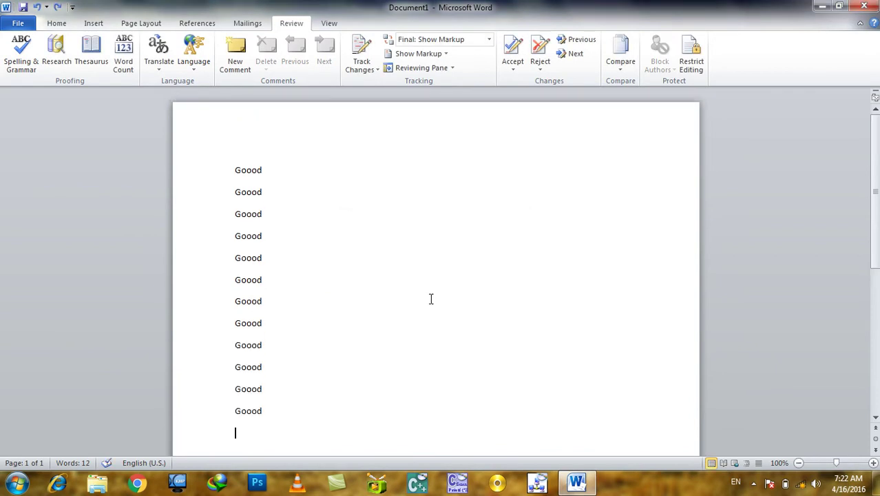
# Replace all text with 'finne', paste copies onto new lines, and start a spelling check with F7.
pyautogui.hotkey('ctrl', 'a')
pyautogui.hotkey('ctrl', 'v')
pyautogui.hotkey('ctrl', 'v')
pyautogui.hotkey('ctrl', 'v')
pyautogui.hotkey('ctrl', 'v')
pyautogui.hotkey('ctrl', 'v')
pyautogui.hotkey('ctrl', 'v')
pyautogui.hotkey('ctrl', 'a')
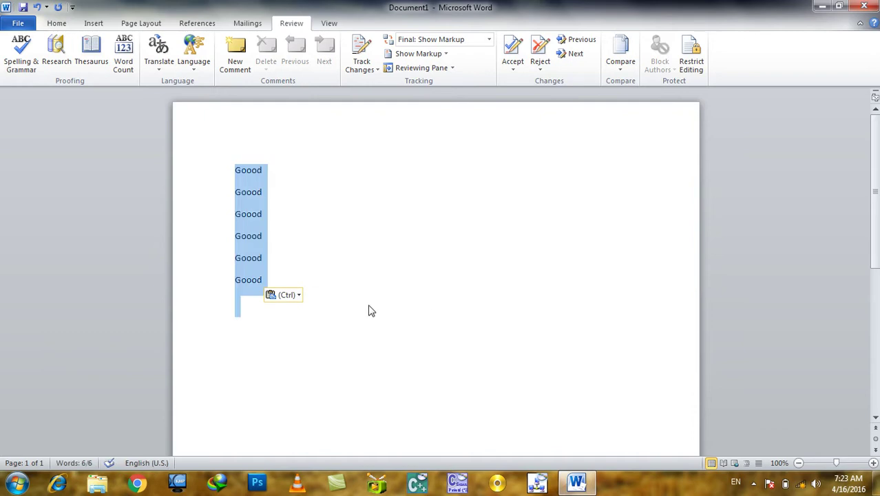
pyautogui.write('finne')
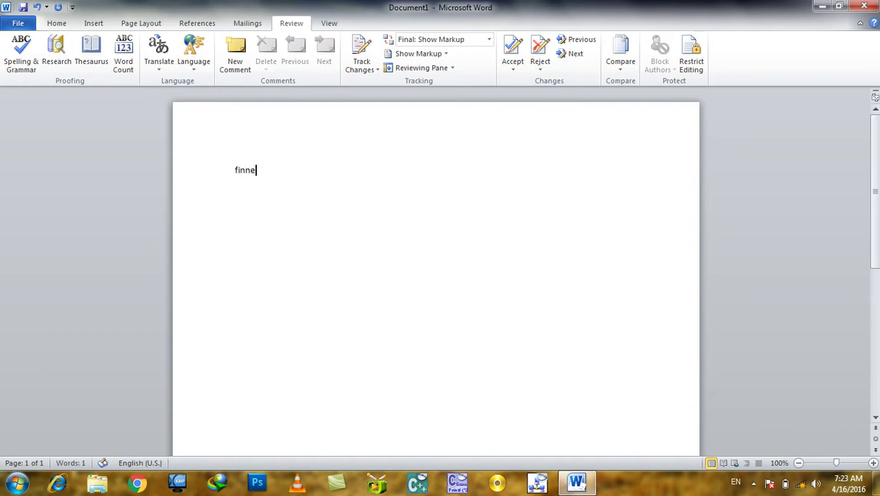
pyautogui.hotkey('ctrl', 'a')
pyautogui.hotkey('ctrl', 'c')
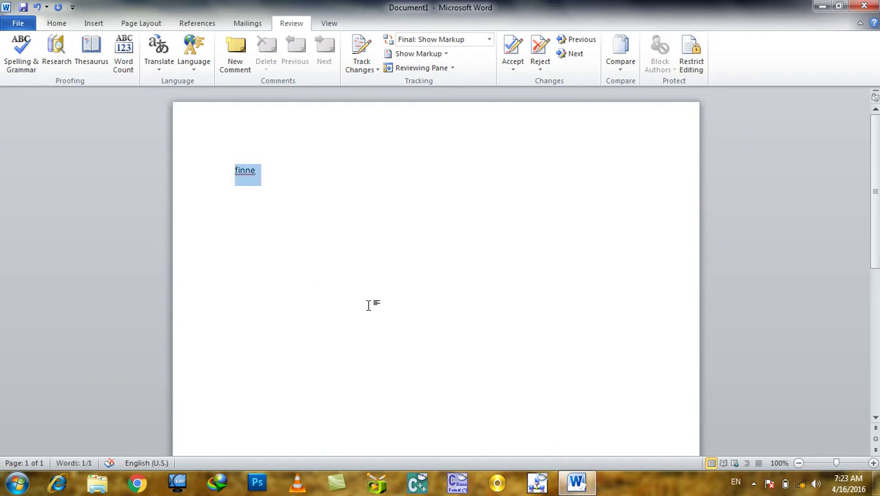
pyautogui.hotkey('ctrl', 'v')
pyautogui.hotkey('ctrl', 'v')
pyautogui.hotkey('ctrl', 'v')
pyautogui.hotkey('ctrl', 'v')
pyautogui.hotkey('ctrl', 'v')
pyautogui.hotkey('ctrl', 'v')
pyautogui.hotkey('ctrl', 'v')
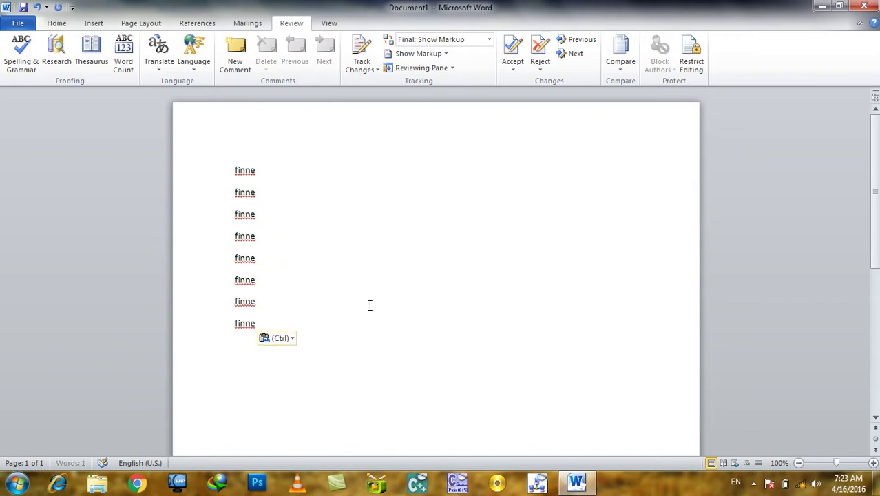
pyautogui.hotkey('ctrl', 'v')
pyautogui.hotkey('ctrl', 'v')
pyautogui.hotkey('ctrl', 'v')
pyautogui.hotkey('ctrl', 'v')
pyautogui.click(293, 164)
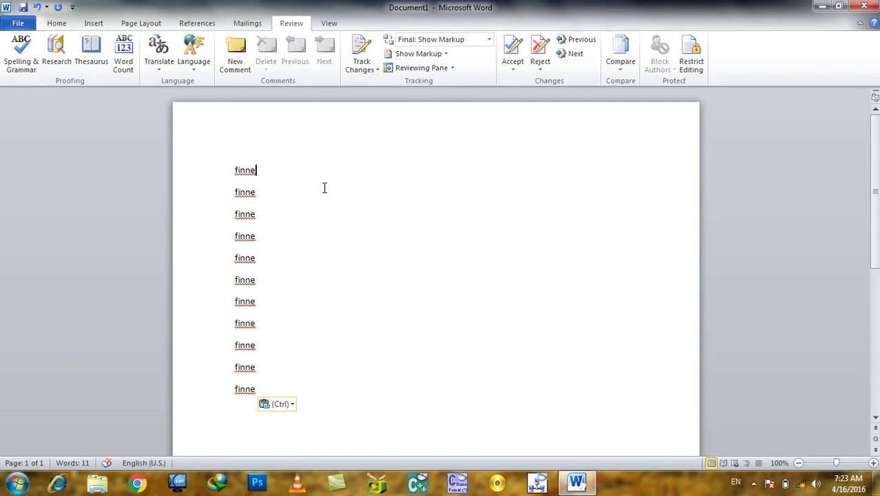
pyautogui.press('F7')
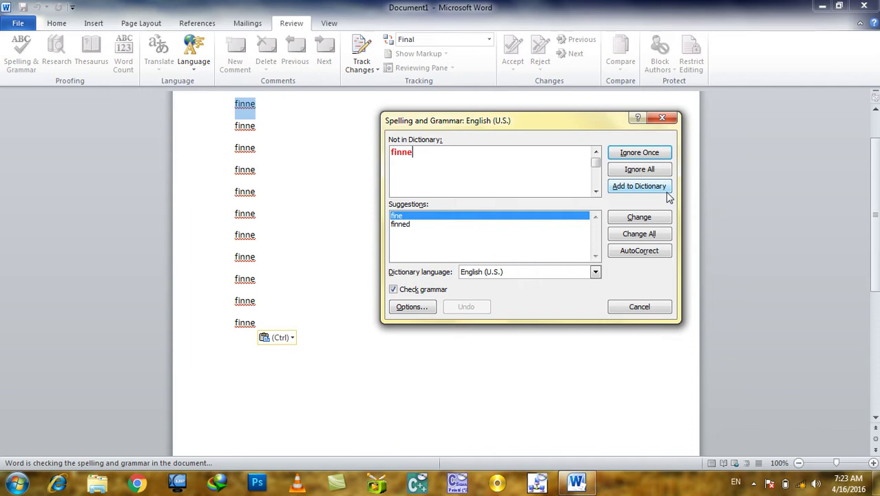
# Add finne to the dictionary, close the check, and clear the page after typing 'Finenne'.
pyautogui.click(620, 191)
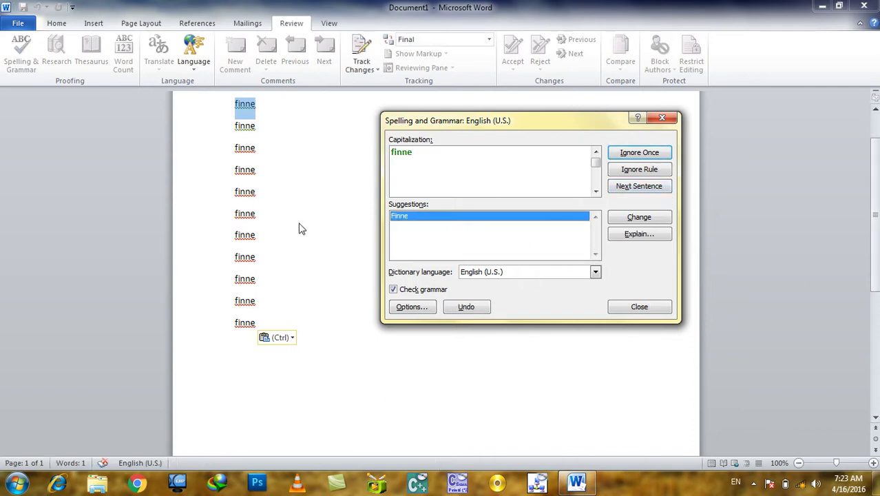
pyautogui.click(637, 308)
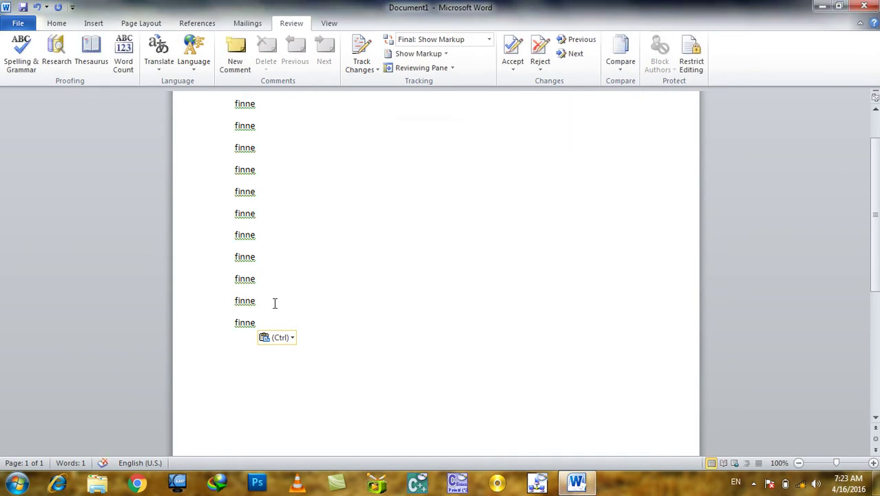
pyautogui.hotkey('ctrl', 'a')
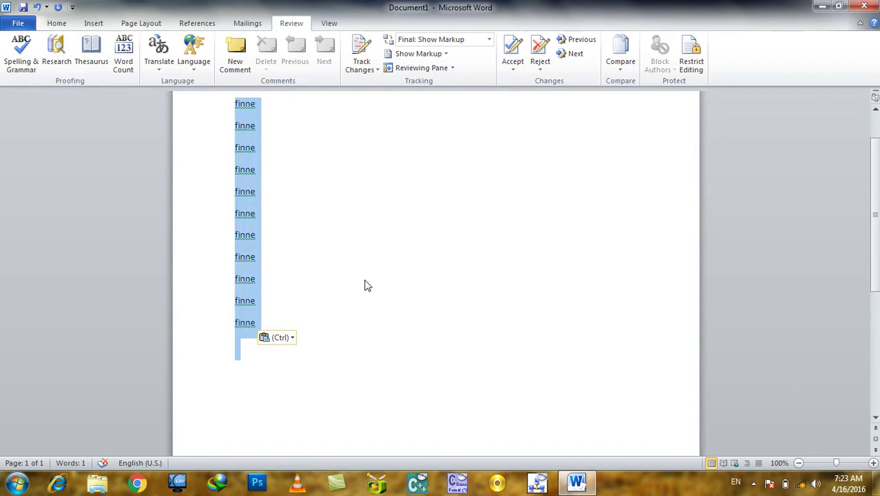
pyautogui.write('Finen')
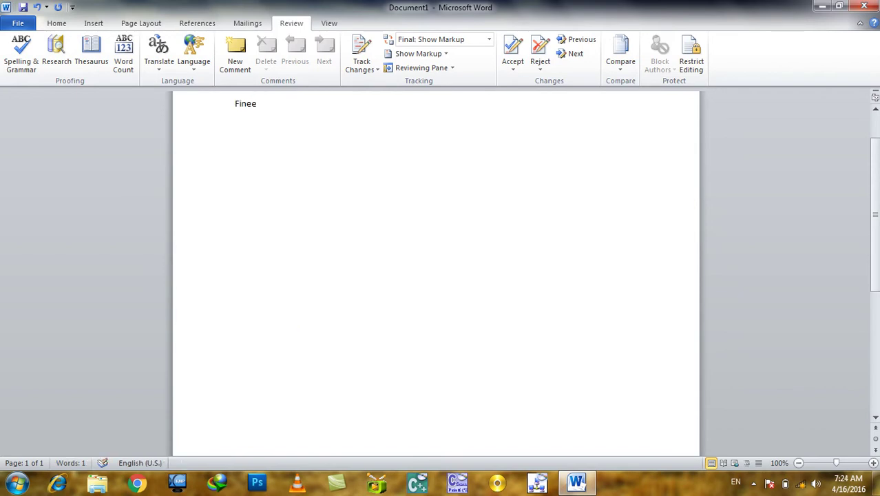
pyautogui.write('ne')
pyautogui.press('Return')
pyautogui.hotkey('ctrl', 'a')
pyautogui.press('Delete')
pyautogui.click(18, 23)
# Open the custom dictionary's word list from Word Options > Proofing > Custom Dictionaries.
pyautogui.click(49, 270)
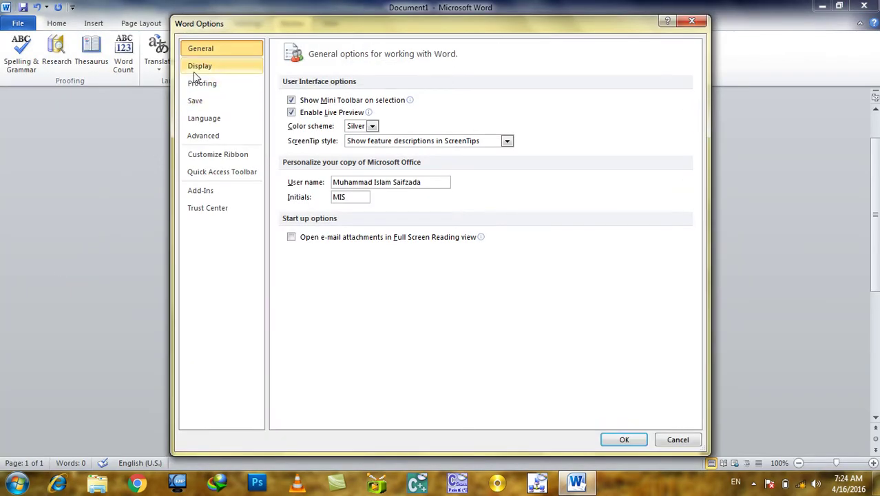
pyautogui.click(199, 84)
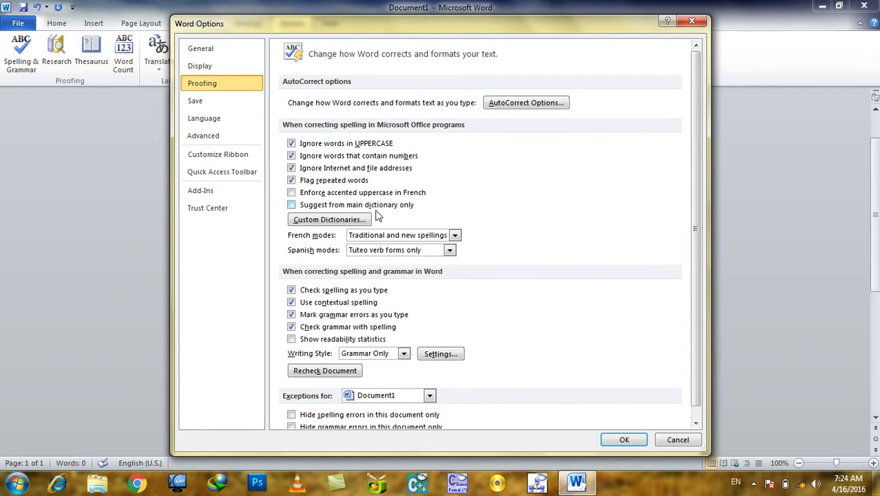
pyautogui.click(334, 219)
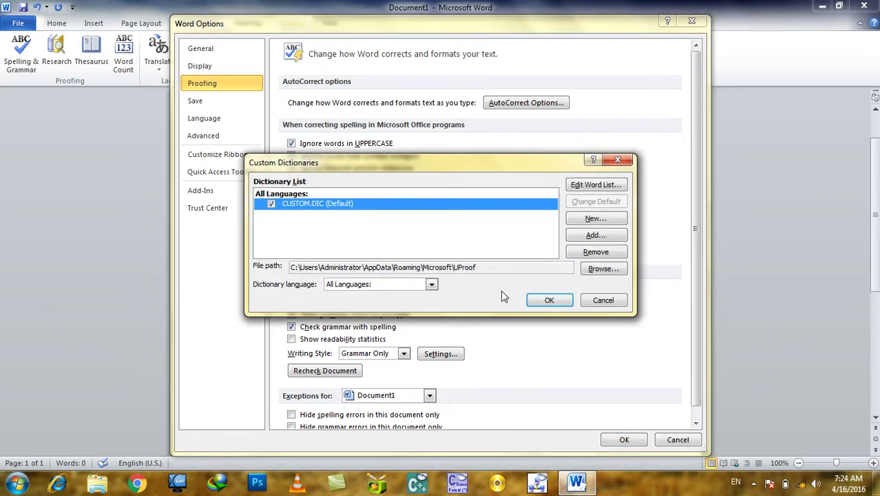
pyautogui.click(599, 186)
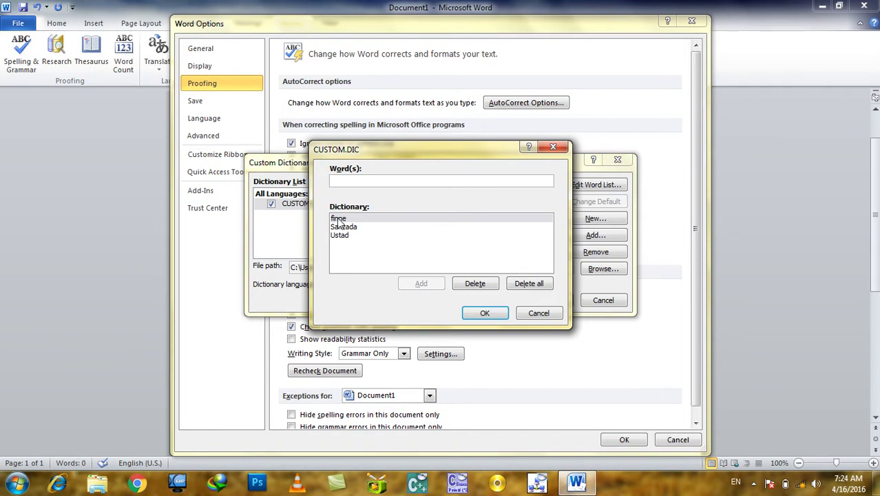
# Delete finne and the two other words, close all dialogs, and type 'Finne'.
pyautogui.click(339, 219)
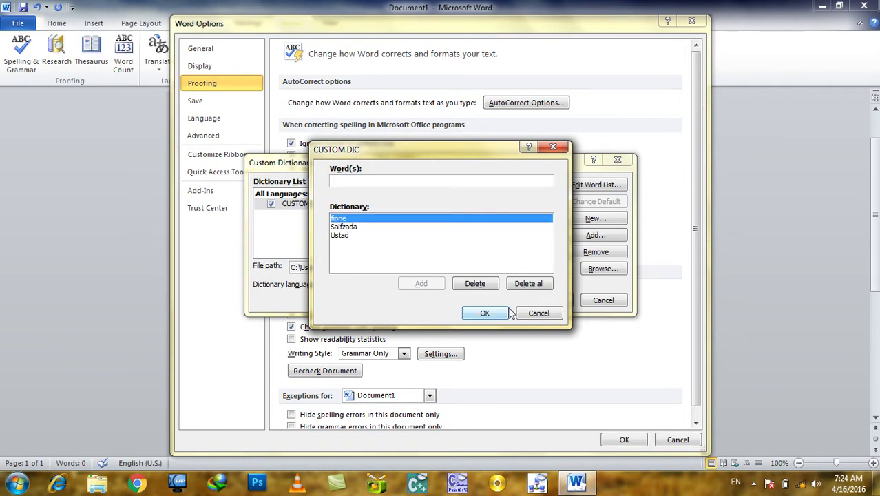
pyautogui.click(485, 288)
pyautogui.click(485, 288)
pyautogui.click(485, 288)
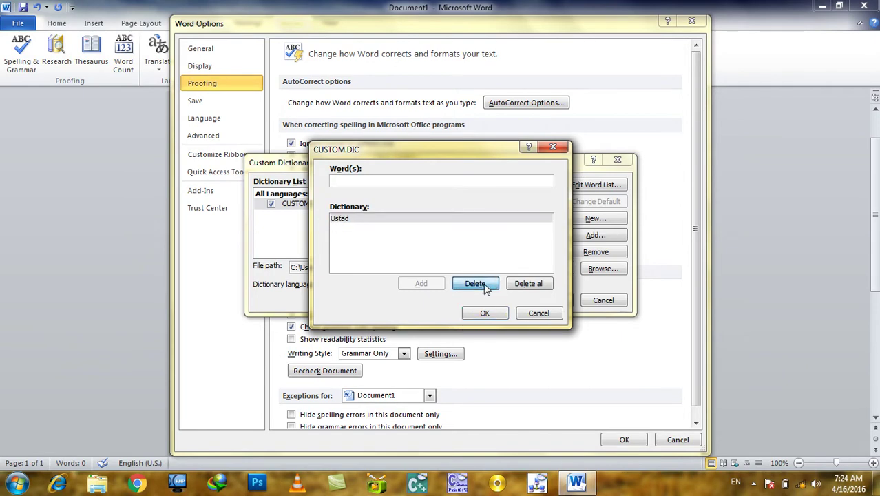
pyautogui.click(485, 313)
pyautogui.click(544, 302)
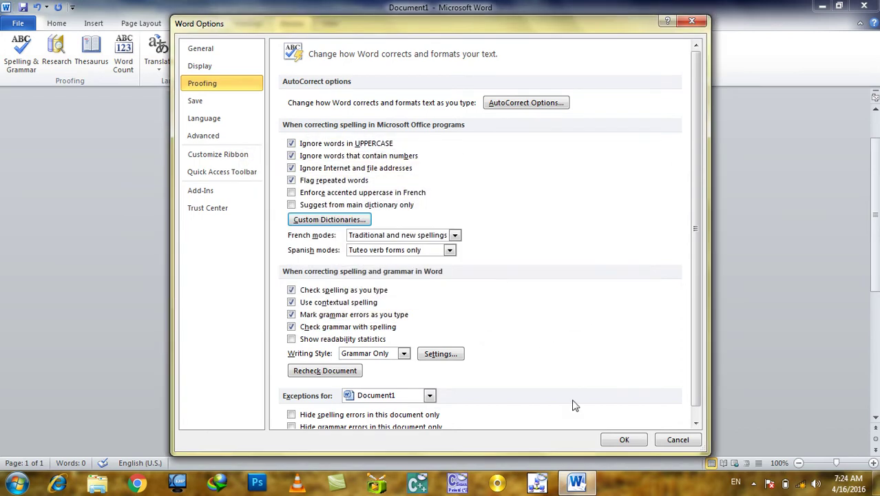
pyautogui.click(624, 440)
pyautogui.write('Finne')
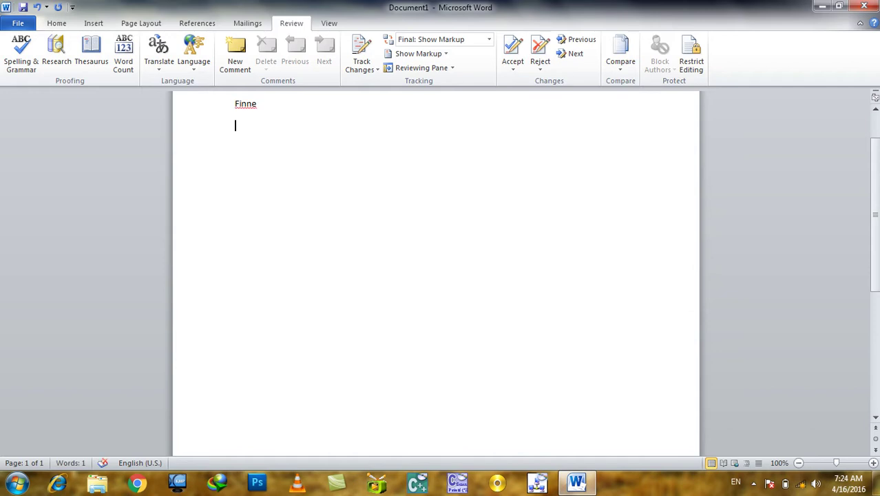
# Cut the typed Finne, paste it onto eleven lines, and run Spelling & Grammar.
pyautogui.hotkey('ctrl', 'a')
pyautogui.press('BackSpace')
pyautogui.hotkey('ctrl', 'v')
pyautogui.hotkey('ctrl', 'v')
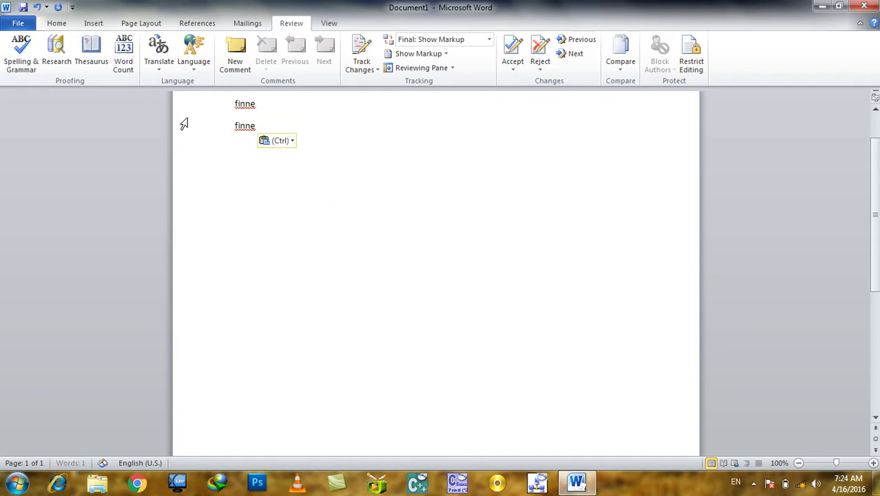
pyautogui.hotkey('ctrl', 'v')
pyautogui.hotkey('ctrl', 'v')
pyautogui.hotkey('ctrl', 'v')
pyautogui.hotkey('ctrl', 'v')
pyautogui.hotkey('ctrl', 'v')
pyautogui.hotkey('ctrl', 'v')
pyautogui.hotkey('ctrl', 'v')
pyautogui.hotkey('ctrl', 'v')
pyautogui.hotkey('ctrl', 'v')
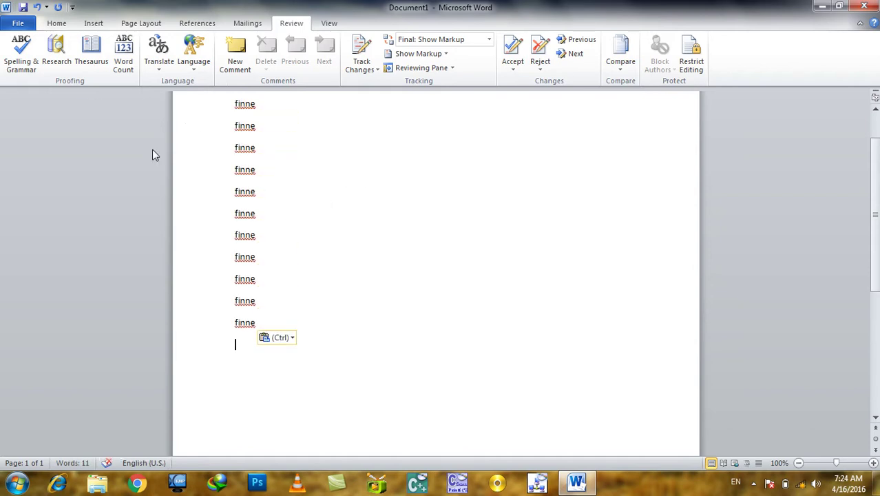
pyautogui.click(20, 53)
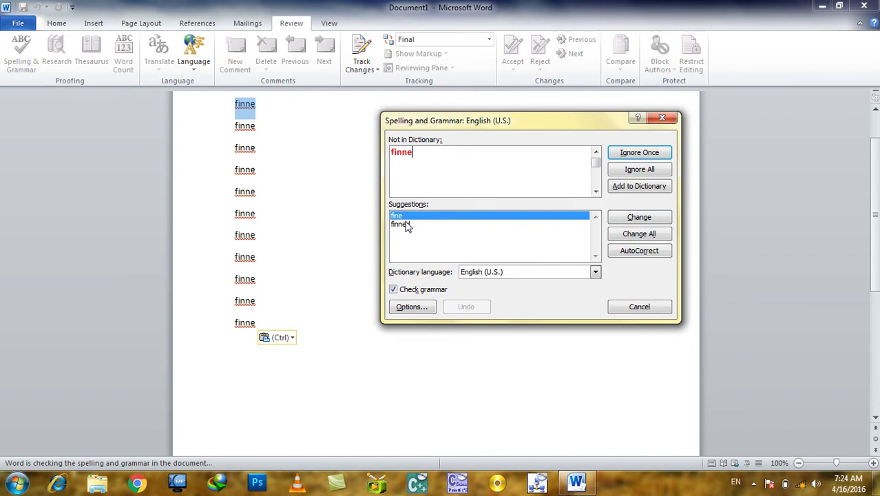
# Change all finne to 'fine', apply the capitalization corrections, and view the rule's explanation.
pyautogui.click(635, 233)
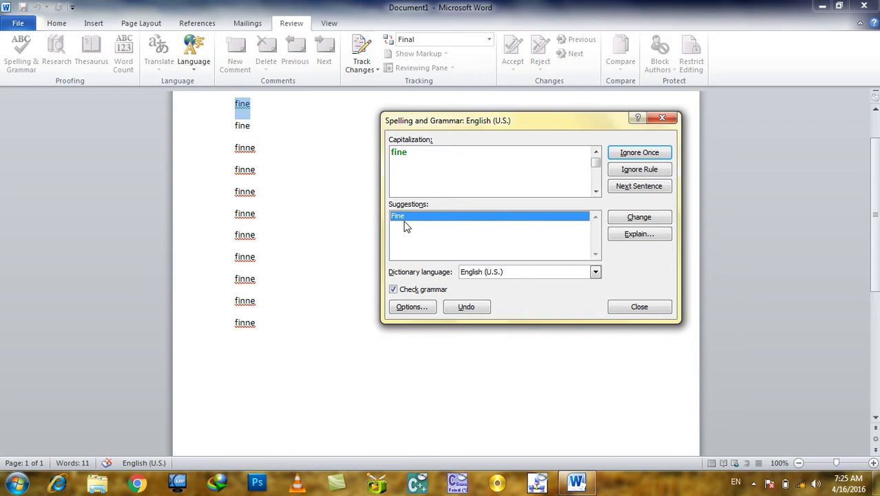
pyautogui.click(647, 218)
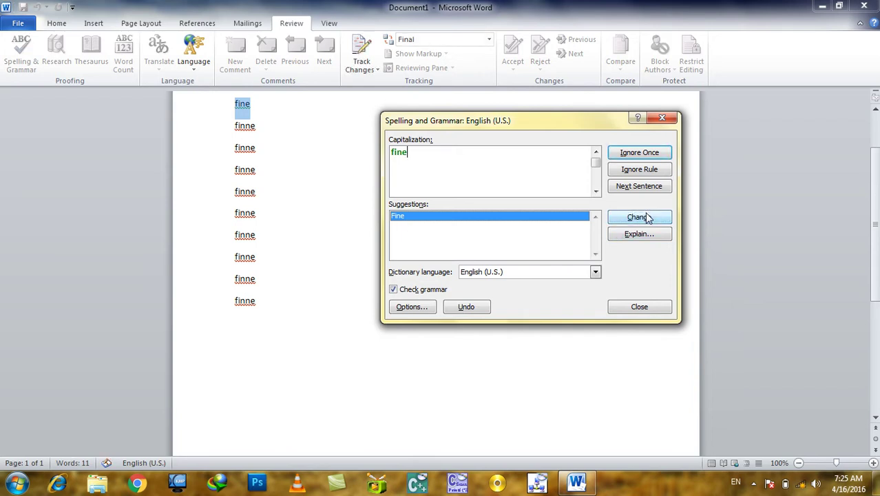
pyautogui.click(645, 219)
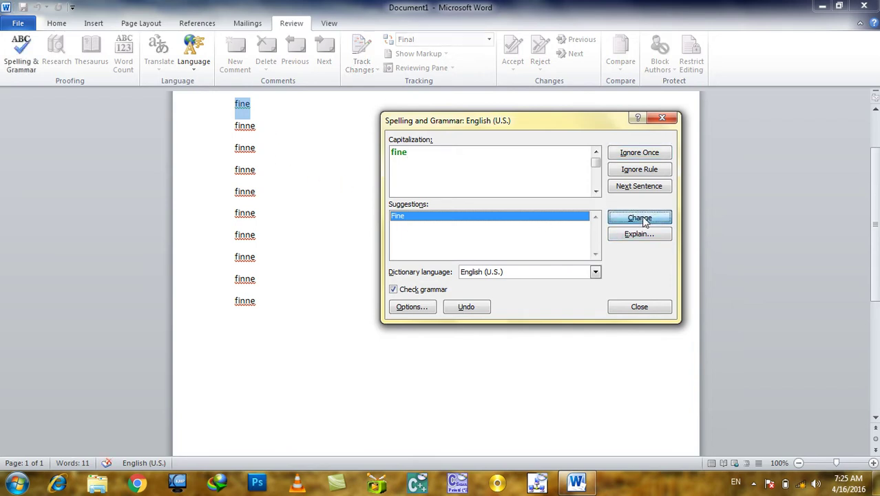
pyautogui.click(650, 219)
pyautogui.click(650, 219)
pyautogui.click(650, 219)
pyautogui.click(644, 235)
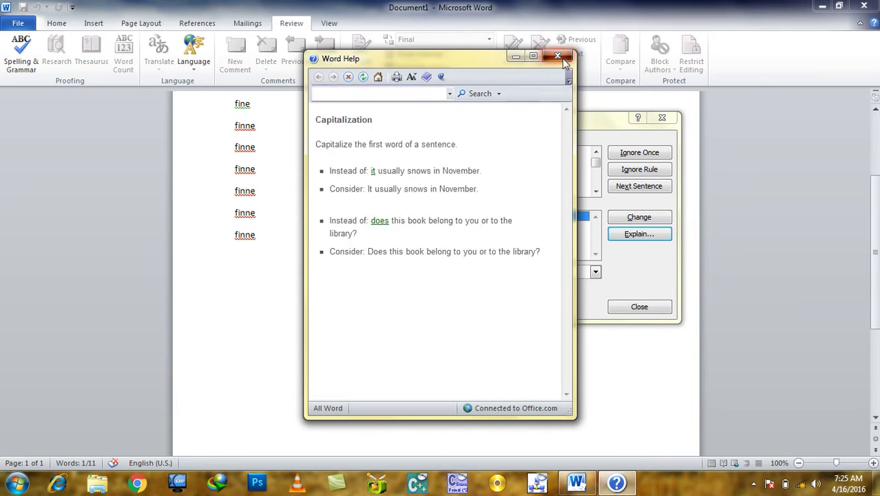
pyautogui.click(565, 62)
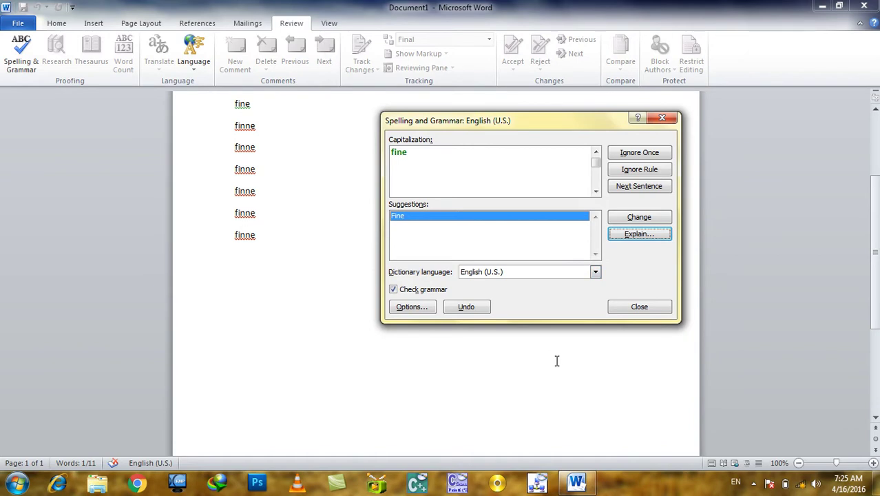
# Undo all corrections back to finne, keep English (U.S.) as dictionary language, and close the check.
pyautogui.click(483, 308)
pyautogui.click(484, 308)
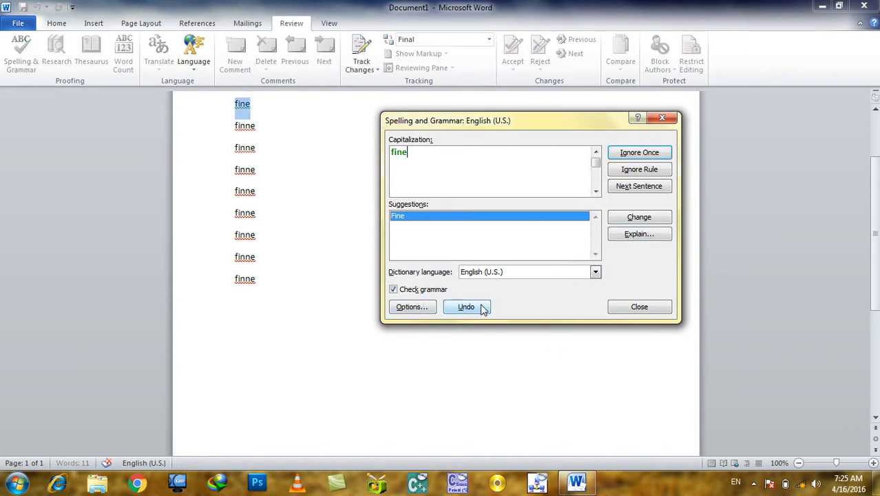
pyautogui.click(483, 308)
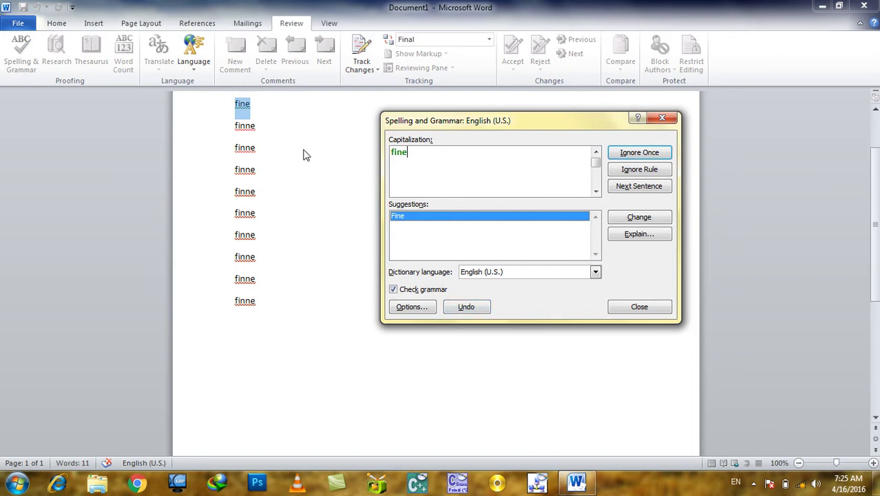
pyautogui.click(467, 307)
pyautogui.click(508, 274)
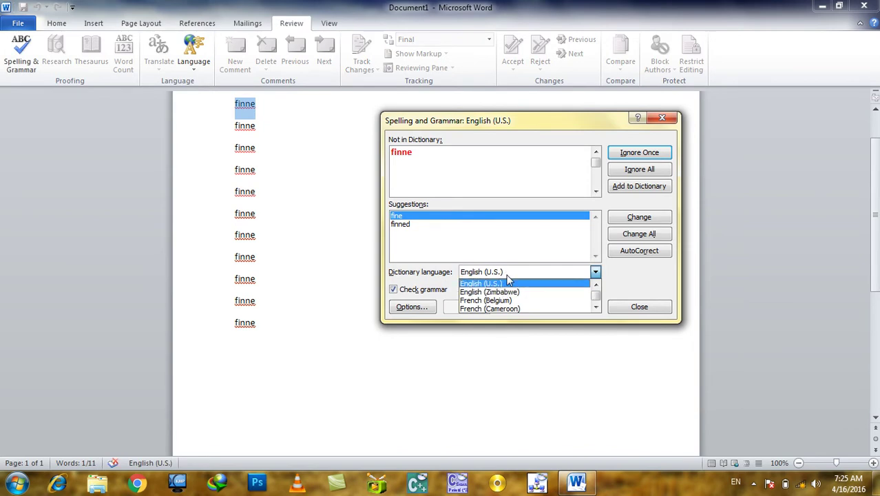
pyautogui.click(507, 282)
pyautogui.click(507, 274)
pyautogui.click(505, 284)
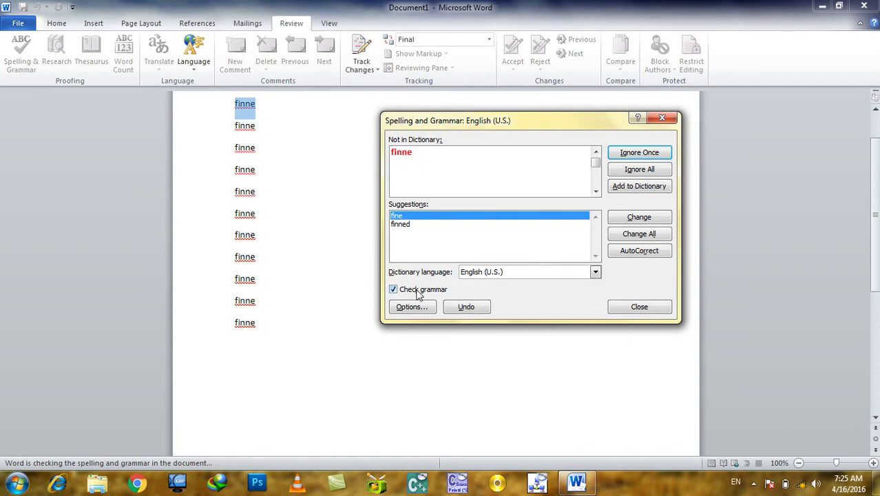
pyautogui.click(660, 306)
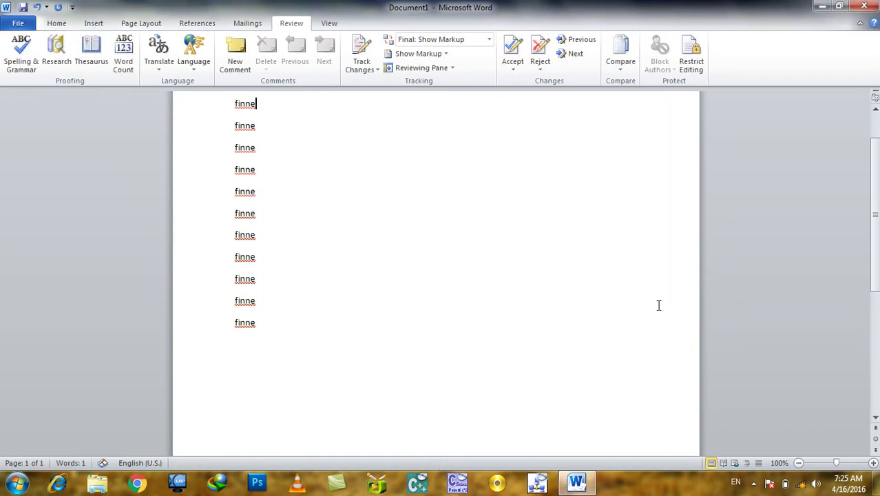
# Replace the text with 'fine' and spell-check it with Check grammar turned off.
pyautogui.hotkey('ctrl', 'a')
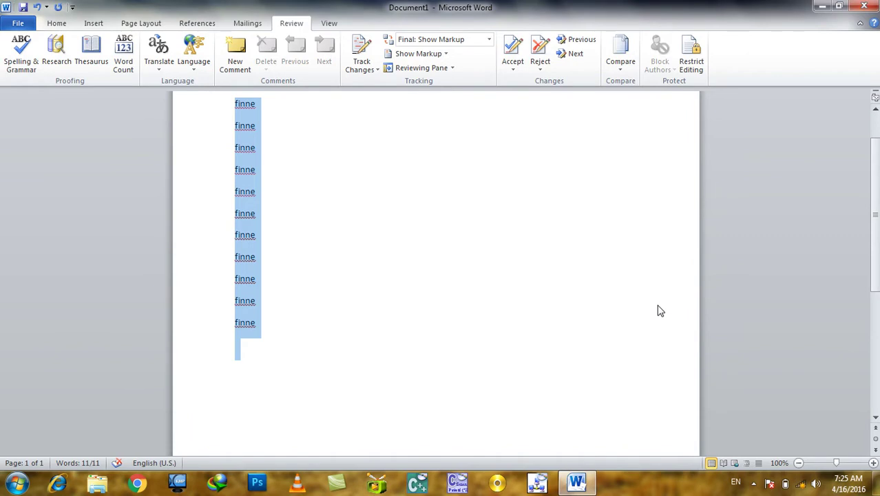
pyautogui.write('fine')
pyautogui.press('Return')
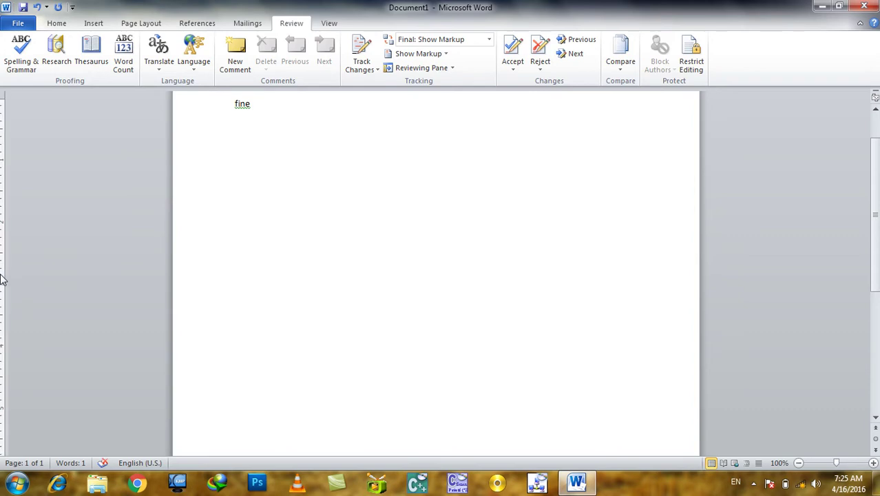
pyautogui.press('F7')
pyautogui.click(394, 288)
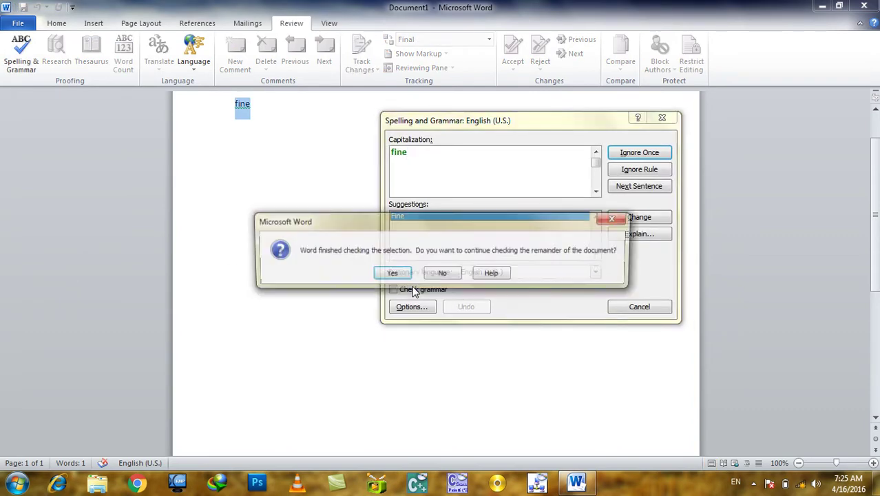
pyautogui.click(391, 273)
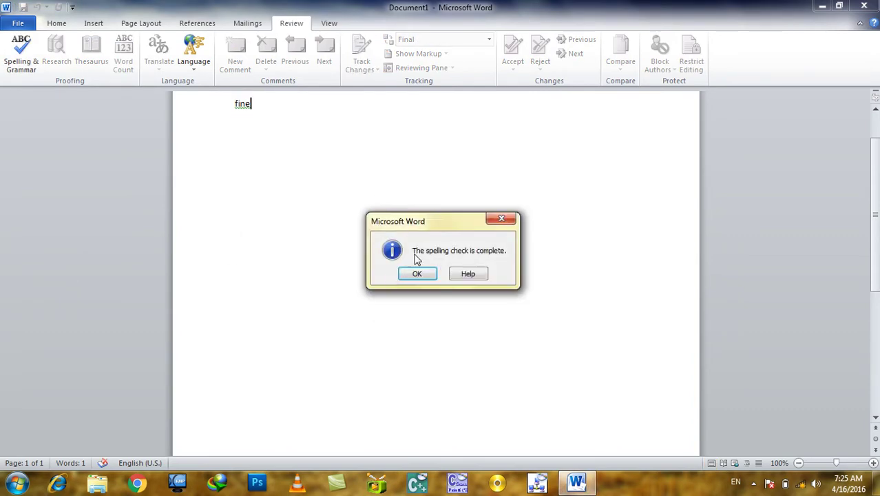
pyautogui.click(413, 272)
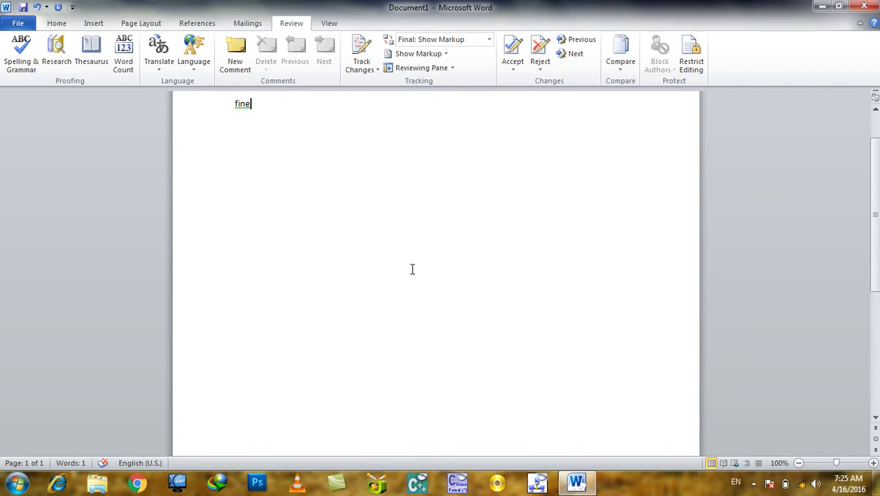
# Cut all the text and paste finne lines in its place.
pyautogui.hotkey('ctrl', 'a')
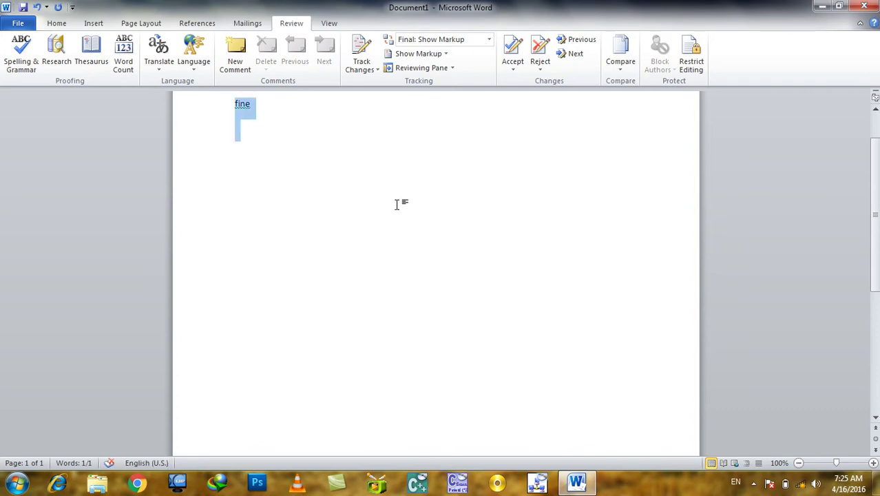
pyautogui.hotkey('ctrl', 'x')
pyautogui.hotkey('ctrl', 'v')
pyautogui.hotkey('ctrl', 'v')
pyautogui.hotkey('ctrl', 'v')
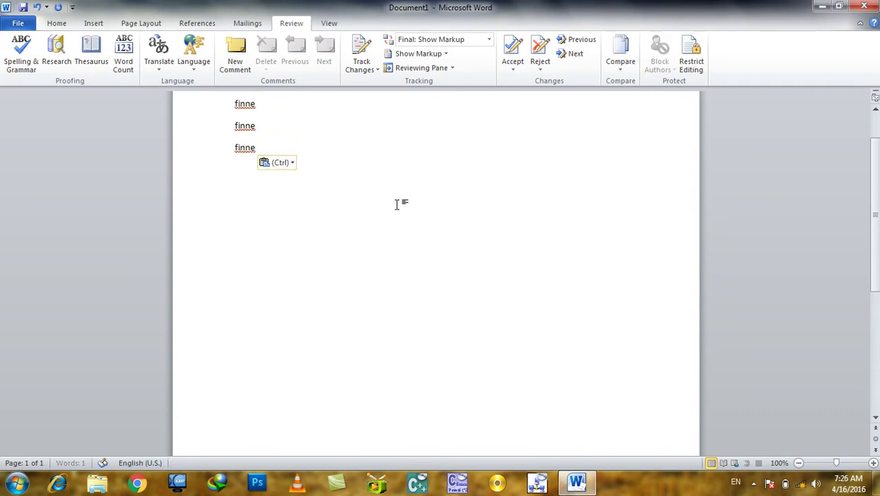
# Turn off 'Flag repeated words' in the proofing options, then cancel the spelling check.
pyautogui.press('F7')
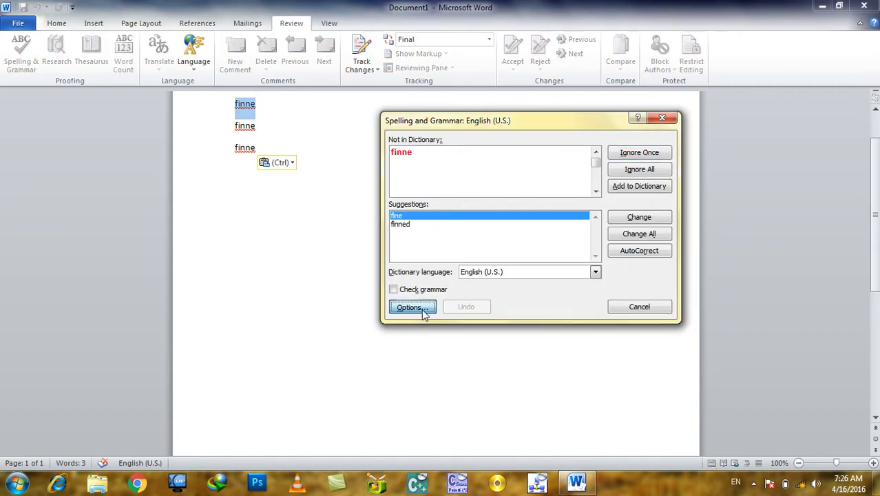
pyautogui.click(422, 309)
pyautogui.click(291, 180)
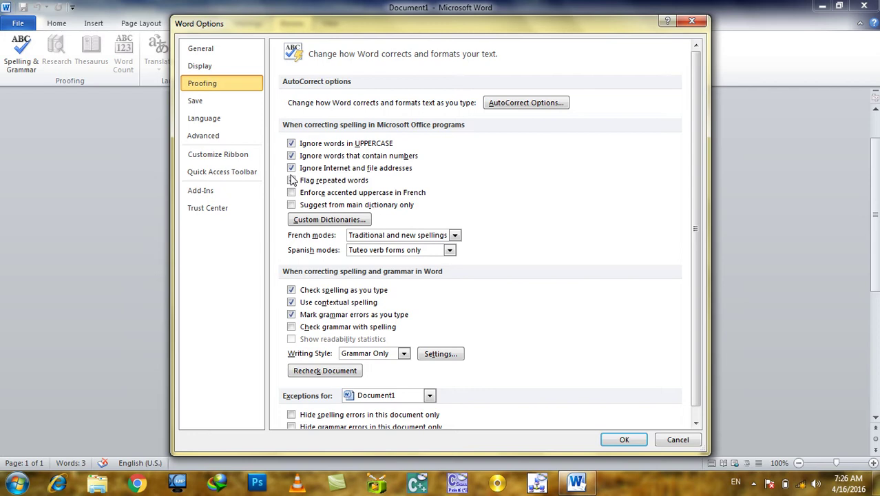
pyautogui.press('Return')
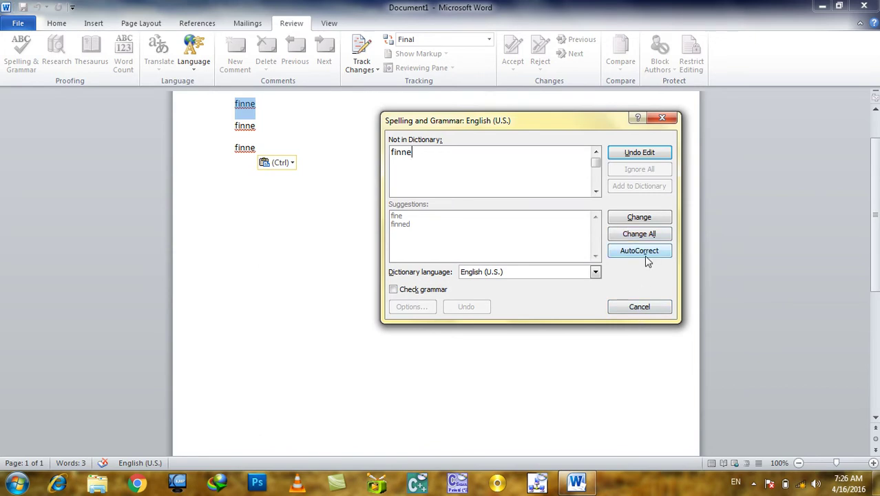
pyautogui.click(637, 308)
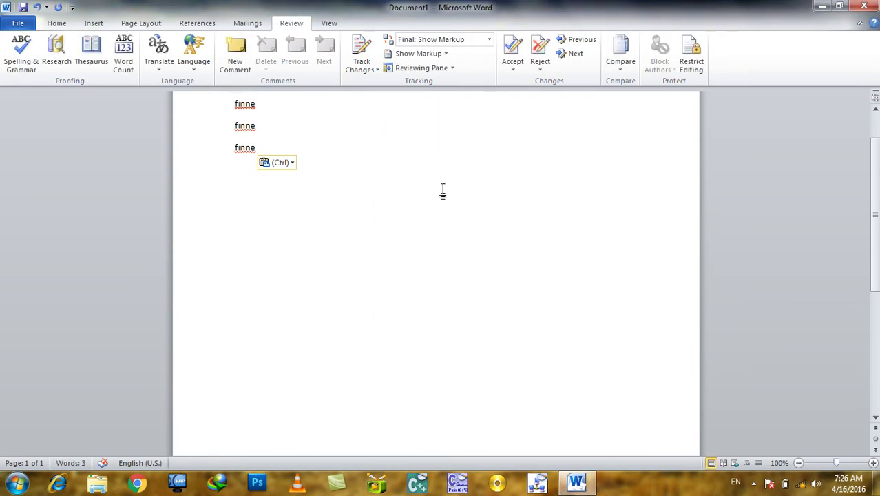
# Rerun Spelling & Grammar to autocorrect 'finne' to 'fine', then delete all the text.
pyautogui.click(20, 59)
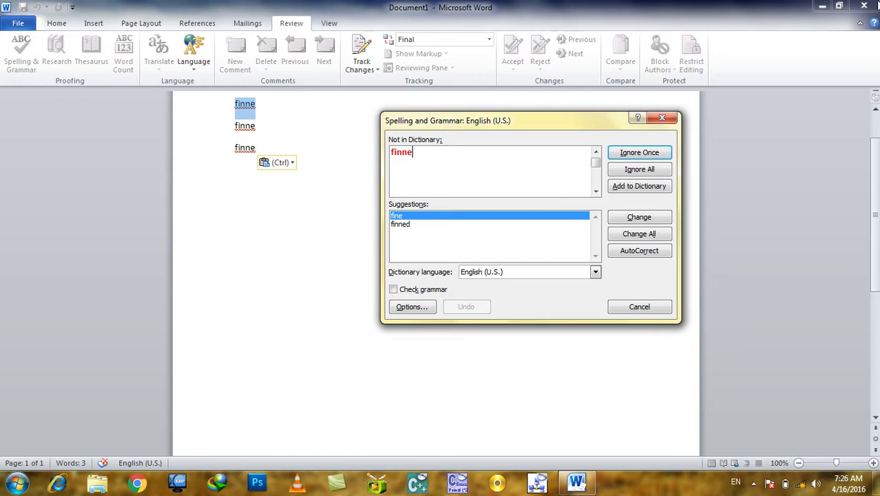
pyautogui.click(627, 254)
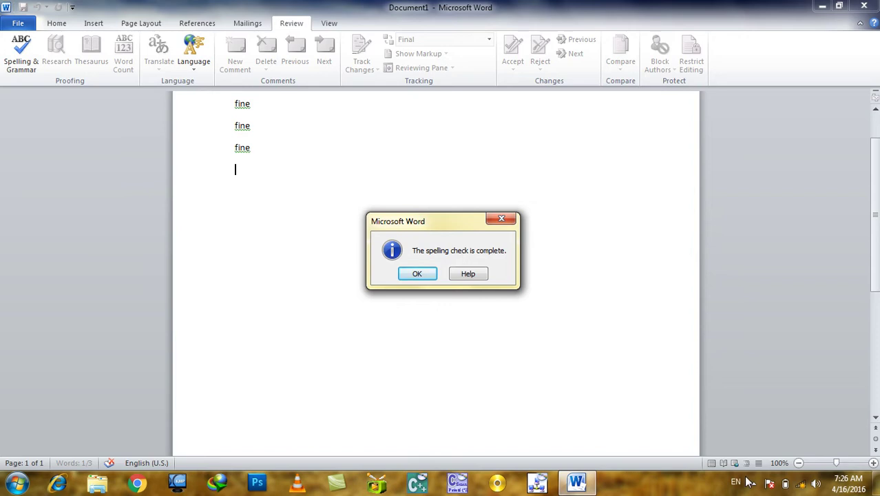
pyautogui.press('Return')
pyautogui.hotkey('ctrl', 'a')
pyautogui.press('Delete')
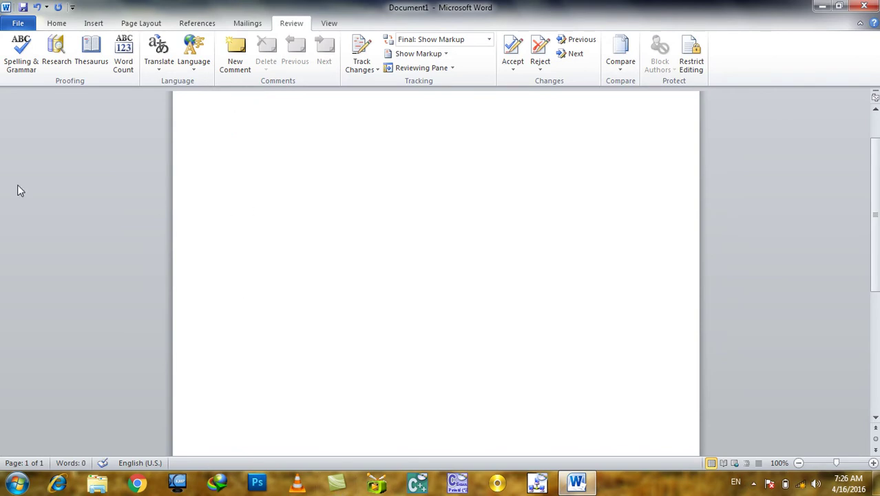
pyautogui.click(58, 49)
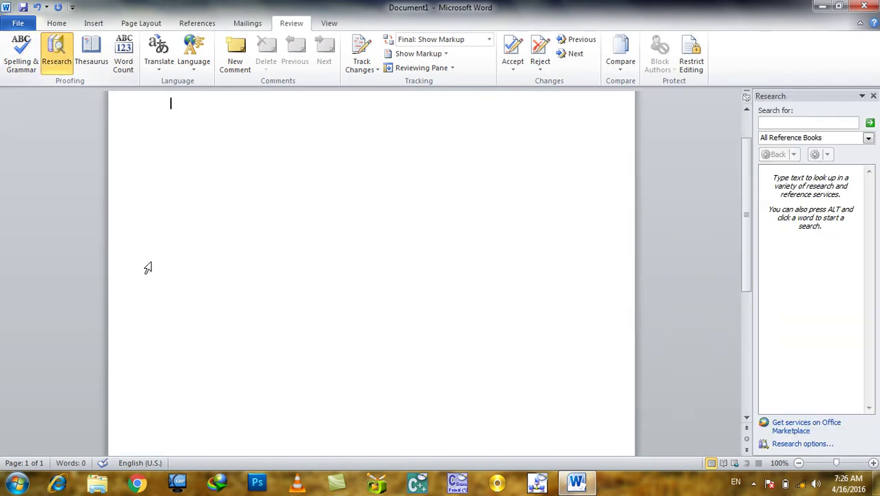
pyautogui.click(807, 122)
pyautogui.write('good')
pyautogui.press('Return')
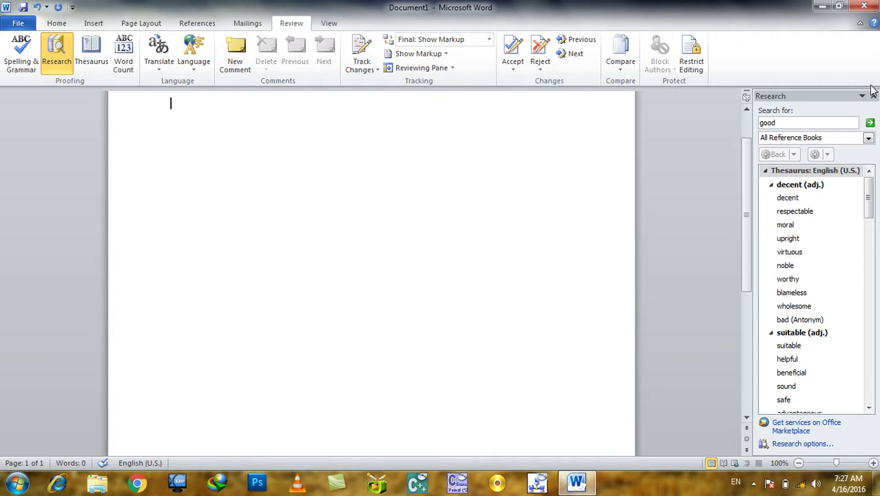
pyautogui.click(873, 96)
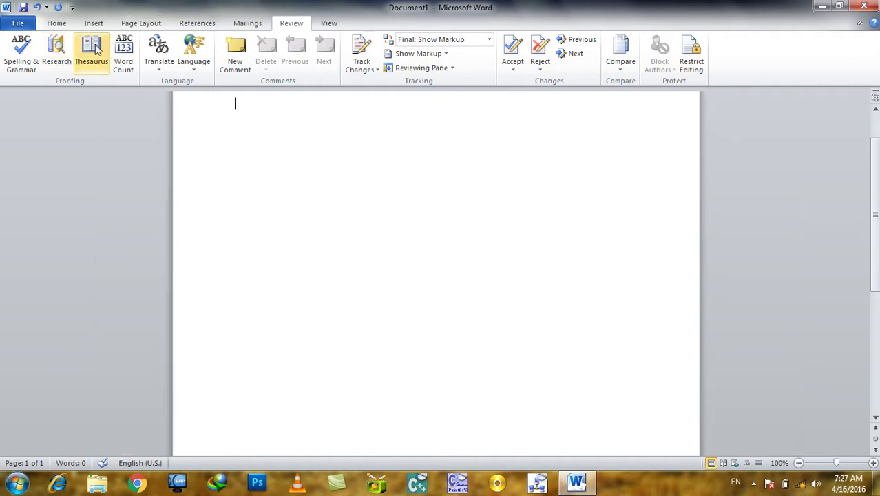
pyautogui.click(107, 73)
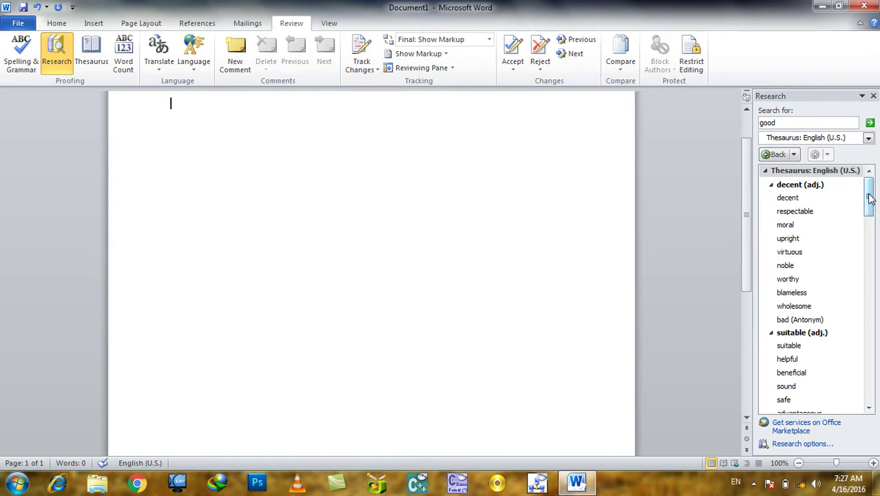
pyautogui.click(767, 174)
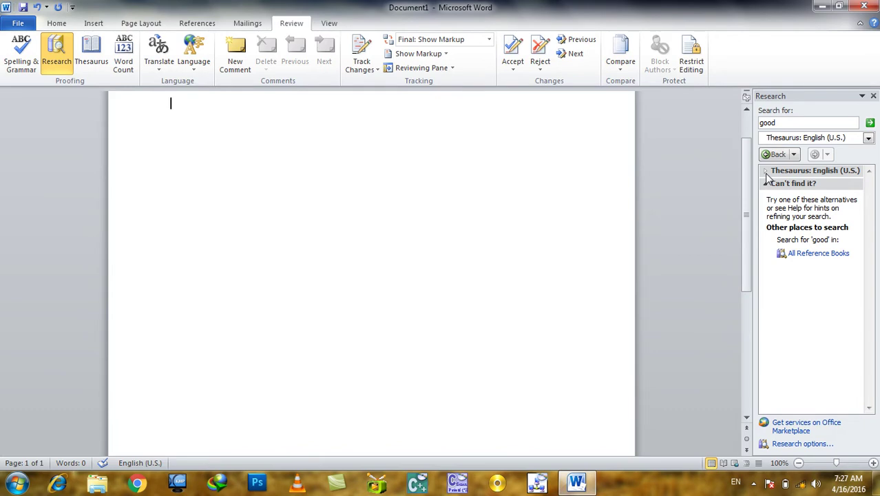
pyautogui.click(766, 174)
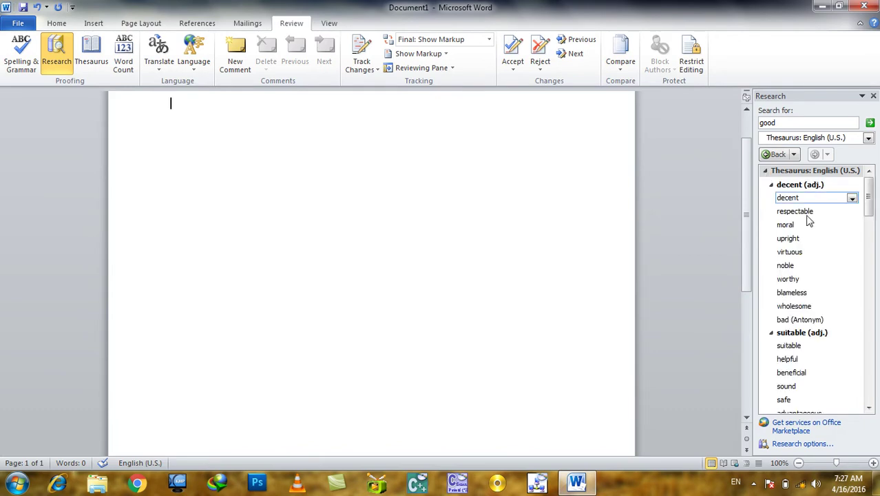
pyautogui.moveTo(858, 191); pyautogui.dragTo(863, 418)
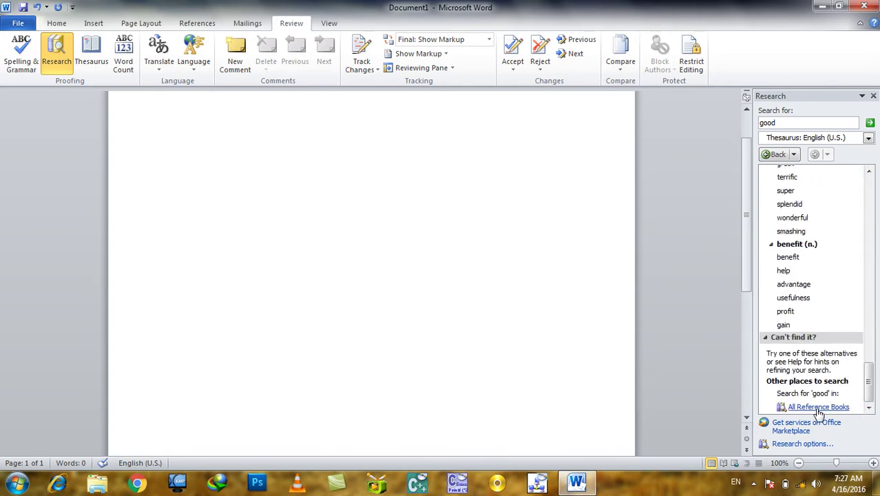
pyautogui.click(818, 407)
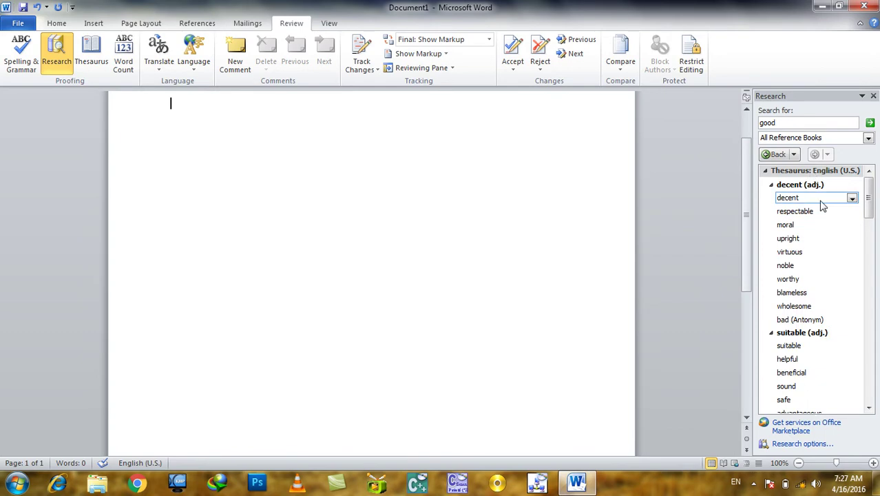
pyautogui.moveTo(870, 197); pyautogui.dragTo(869, 381)
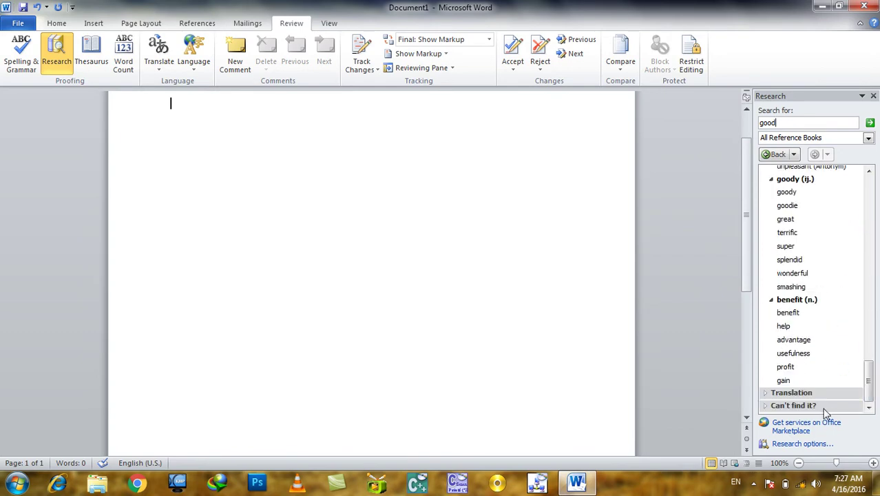
pyautogui.click(765, 394)
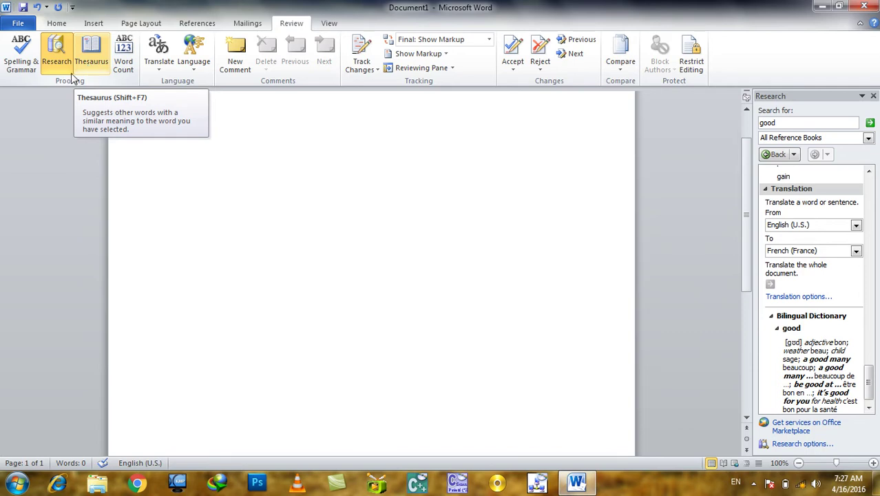
pyautogui.click(872, 96)
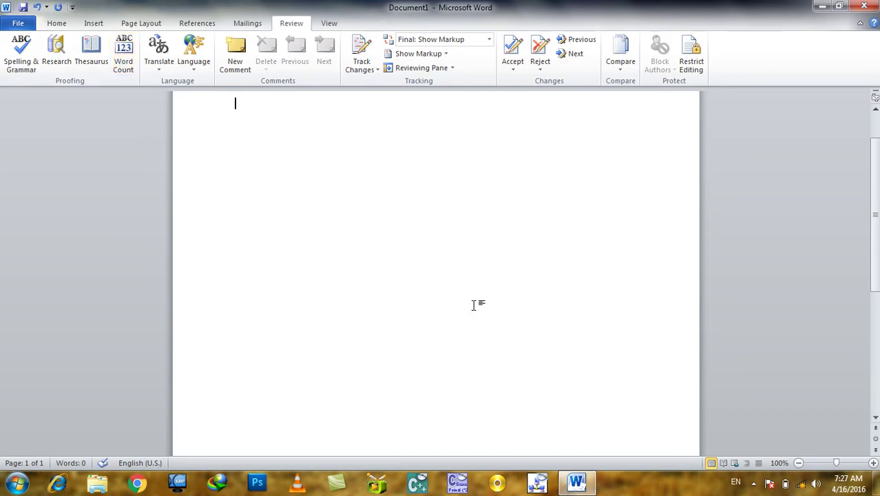
# Generate three sample paragraphs (185 words) with =rand() on the blank page.
pyautogui.write('=rand()')
pyautogui.press('Return')
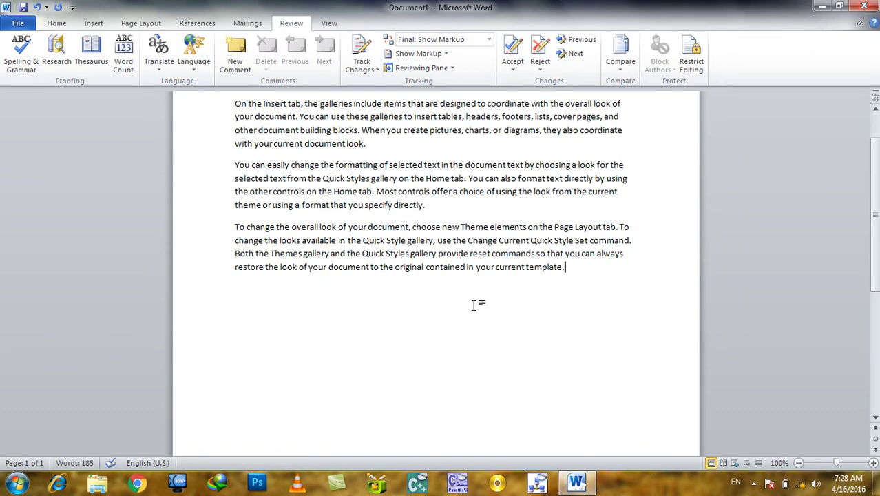
pyautogui.scroll(2, 474, 305)
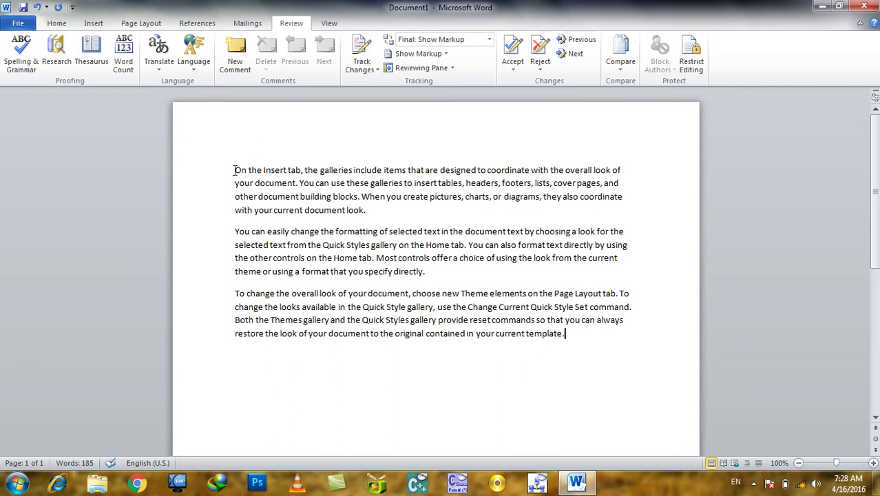
pyautogui.moveTo(254, 167); pyautogui.dragTo(275, 172)
pyautogui.click(555, 403)
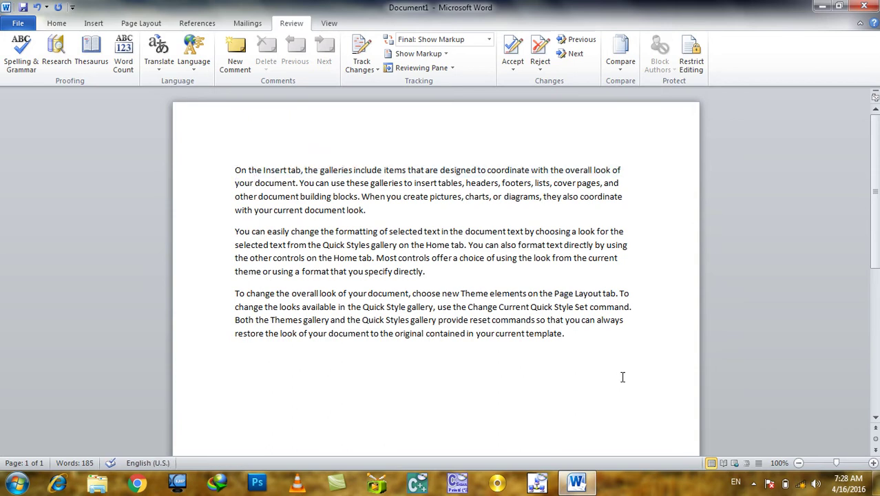
pyautogui.click(126, 73)
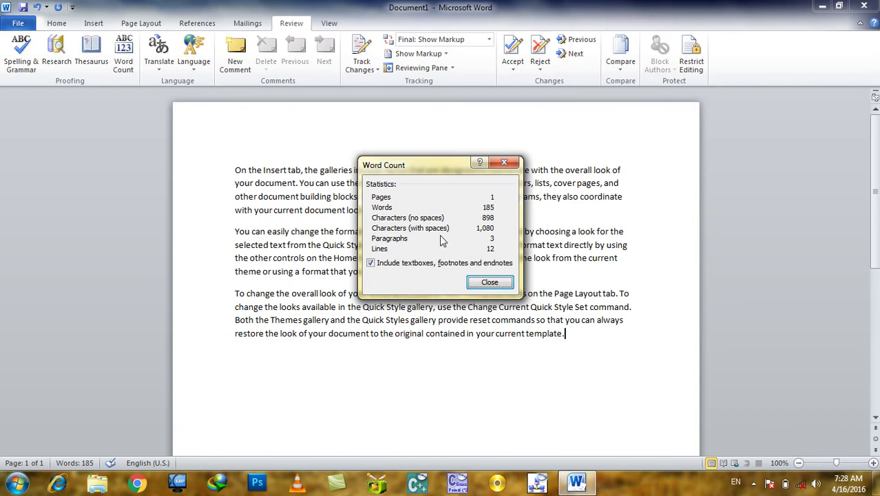
pyautogui.click(249, 186)
pyautogui.moveTo(447, 165); pyautogui.dragTo(482, 382)
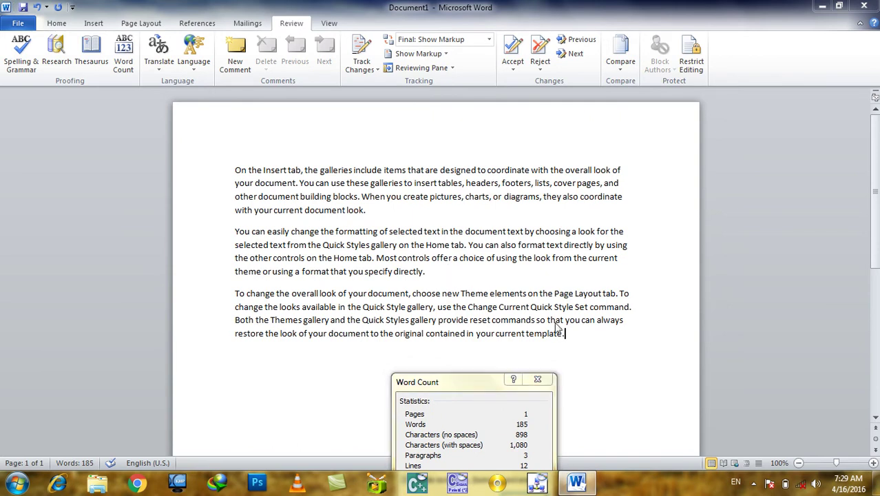
pyautogui.moveTo(456, 379); pyautogui.dragTo(510, 99)
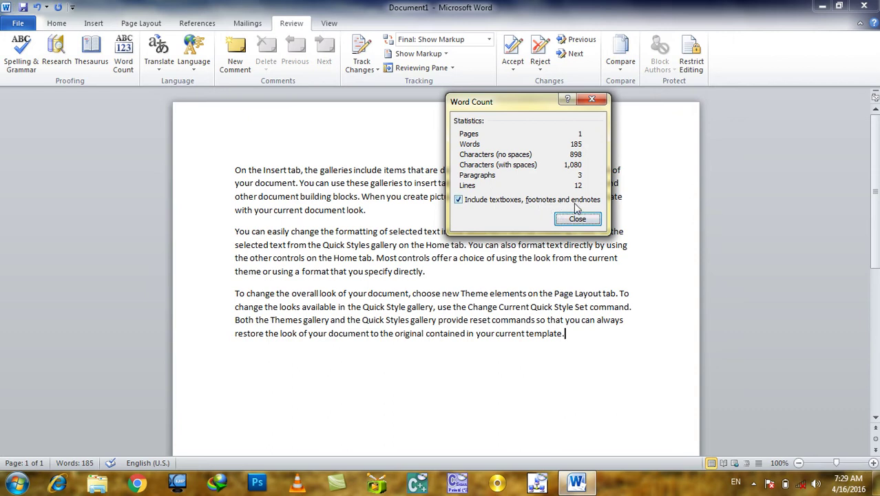
pyautogui.click(511, 200)
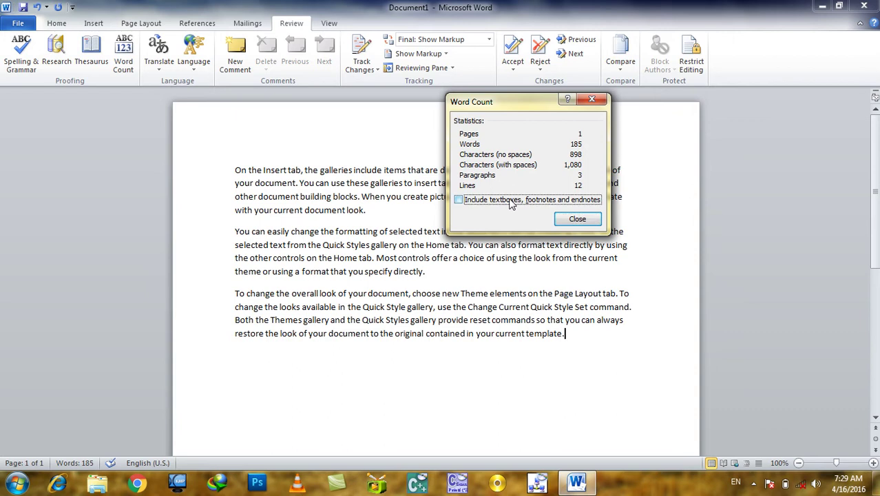
pyautogui.click(511, 199)
pyautogui.click(577, 219)
# Attach an endnote reading 'It mean picture' to 'galleries', then switch to the Review tab.
pyautogui.doubleClick(327, 169)
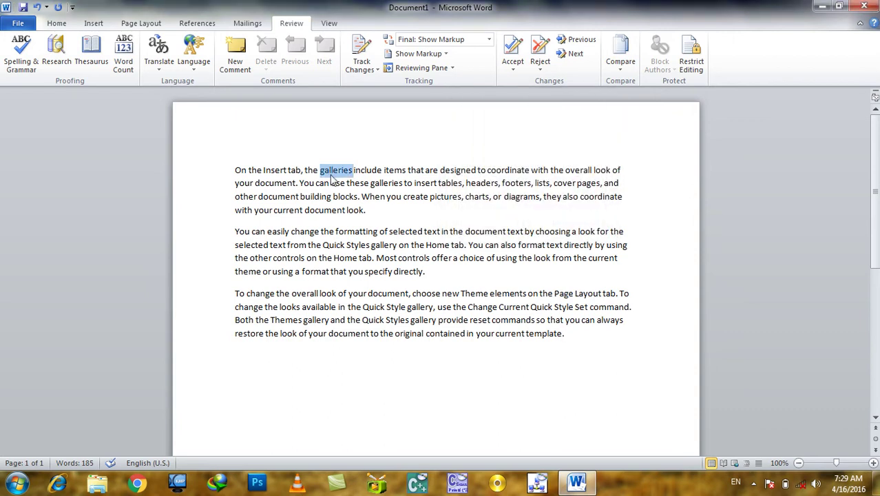
pyautogui.click(198, 24)
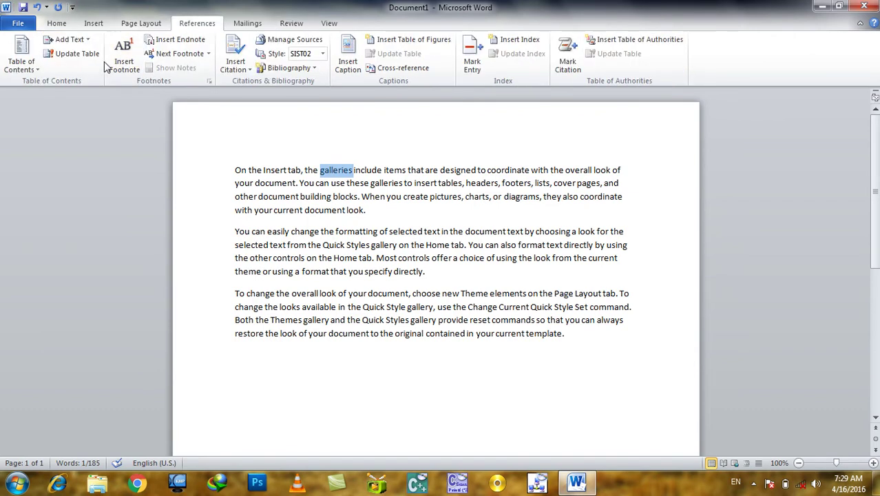
pyautogui.click(173, 40)
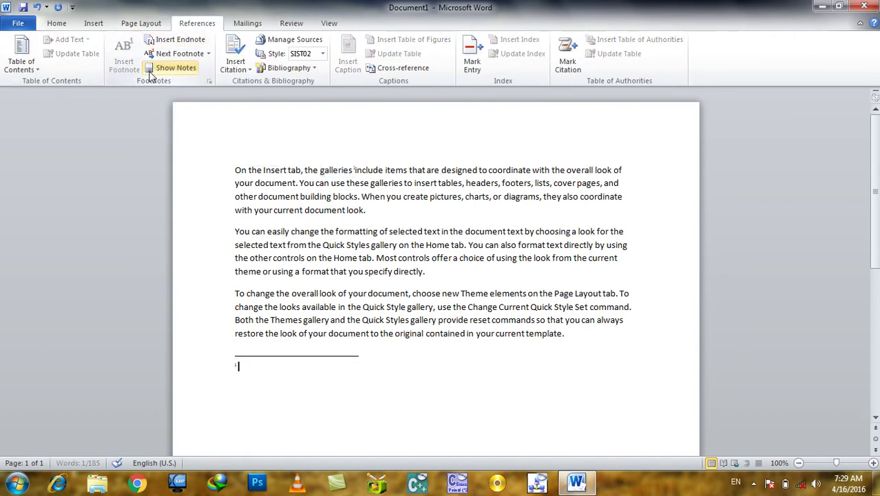
pyautogui.write('mean pi')
pyautogui.press('BackSpace')
pyautogui.write('ture')
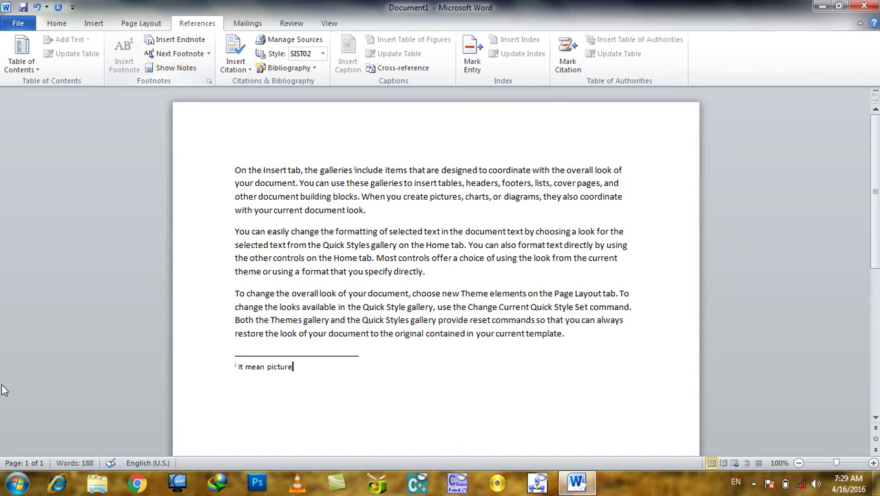
pyautogui.click(385, 210)
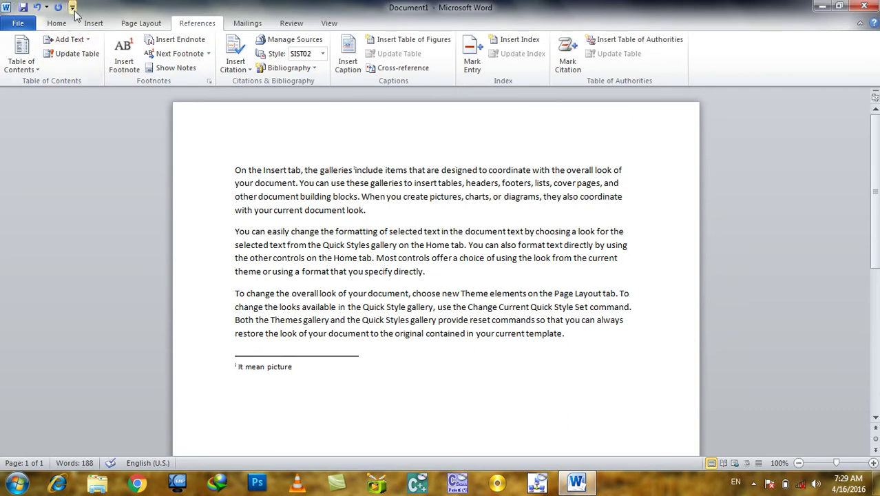
pyautogui.click(287, 24)
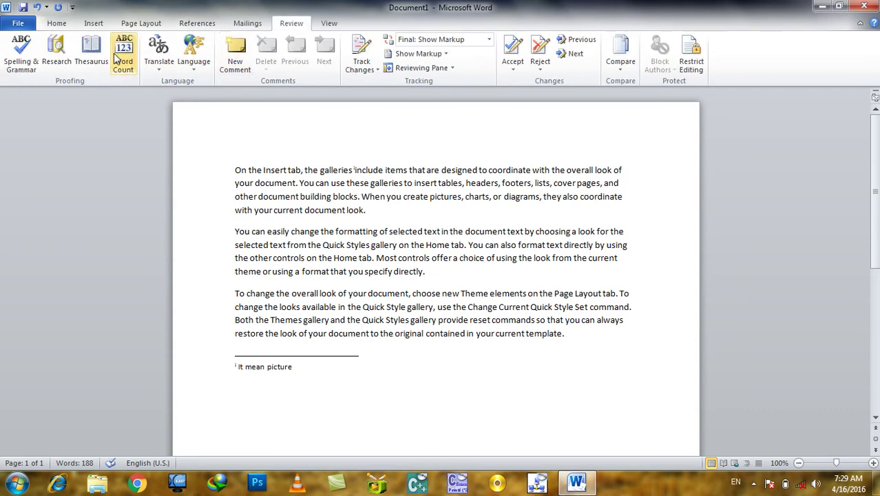
pyautogui.click(122, 55)
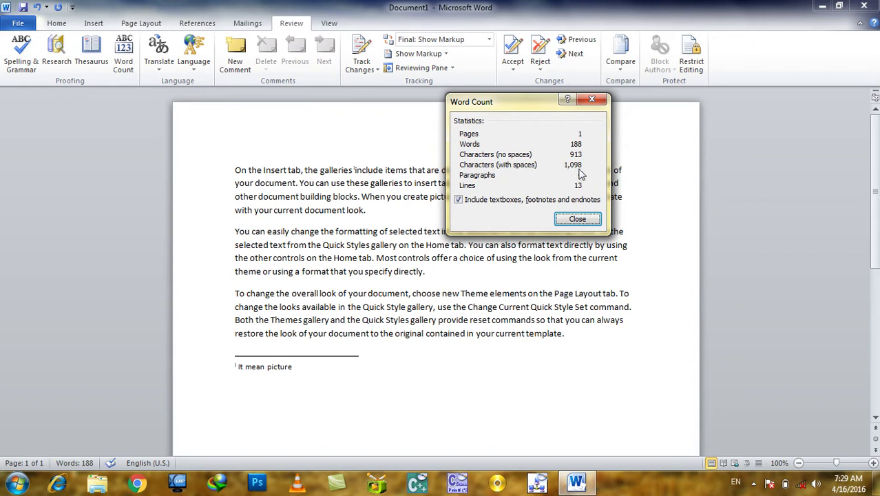
pyautogui.click(518, 201)
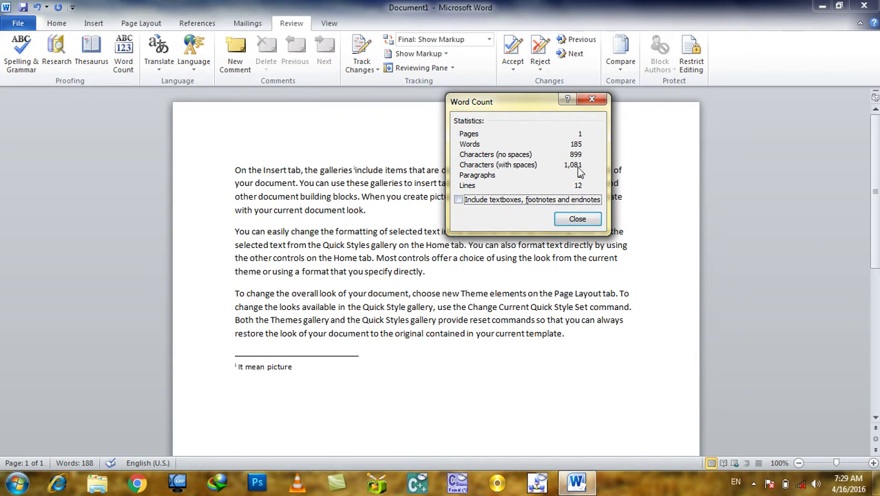
pyautogui.click(542, 200)
pyautogui.press('Escape')
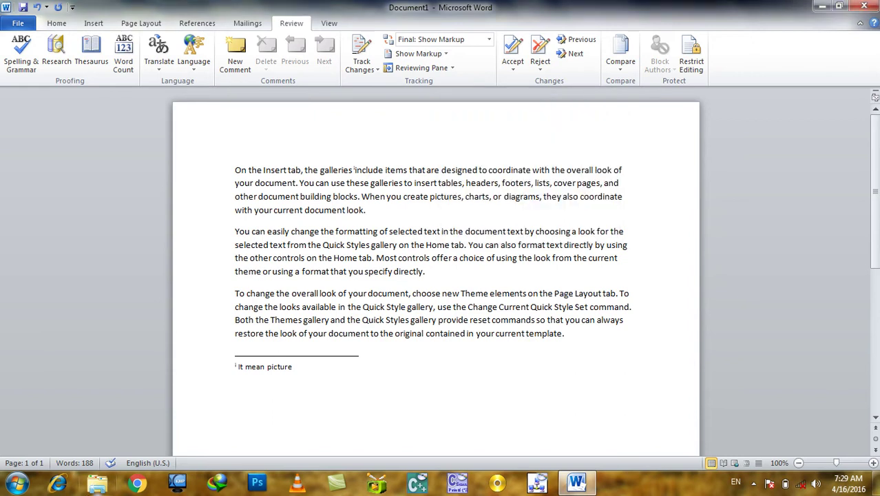
pyautogui.tripleClick(290, 369)
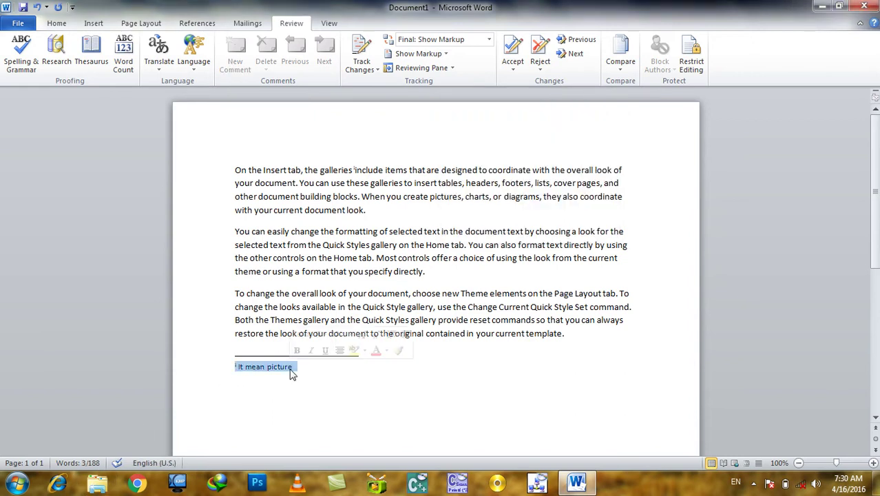
pyautogui.click(422, 215)
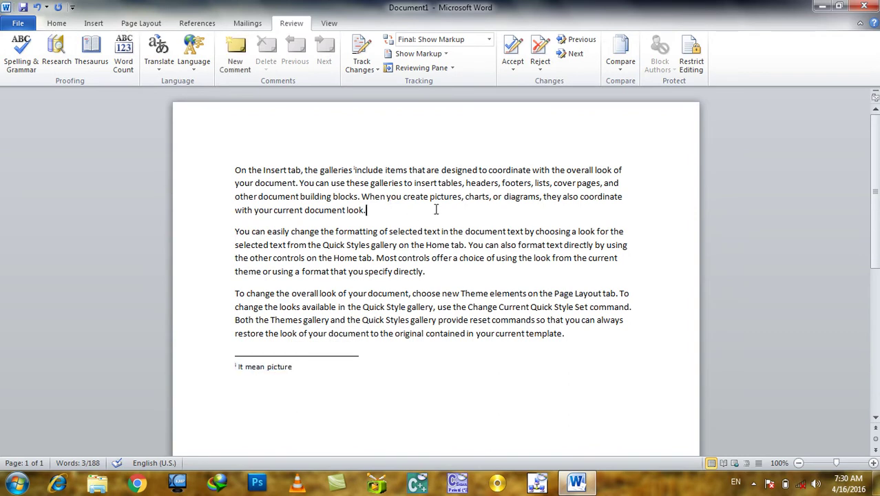
# Close Document1 without saving, create Document2, and generate one =rand() sample paragraph.
pyautogui.hotkey('ctrl', 'w')
pyautogui.press('n')
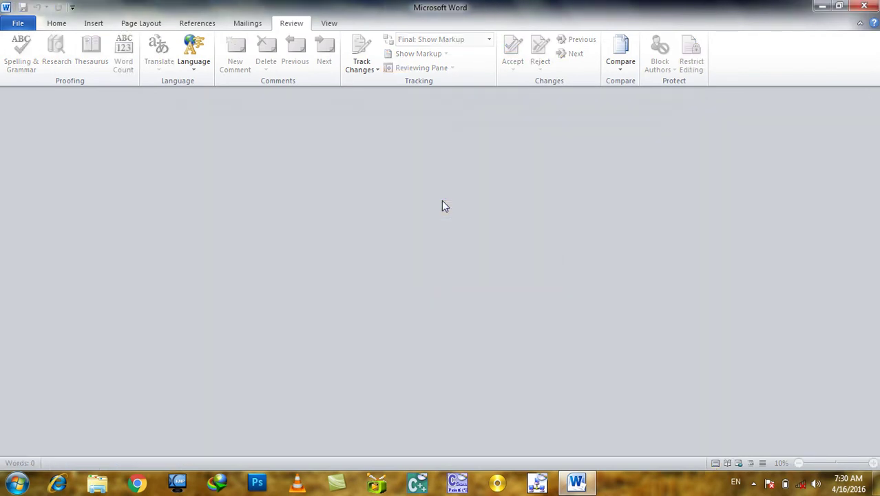
pyautogui.hotkey('ctrl', 'n')
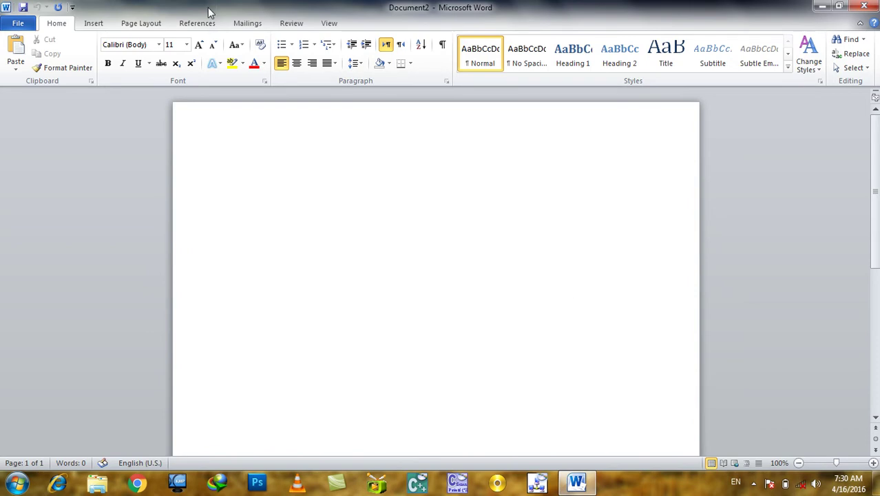
pyautogui.click(291, 23)
pyautogui.write('=rand()')
pyautogui.press('Return')
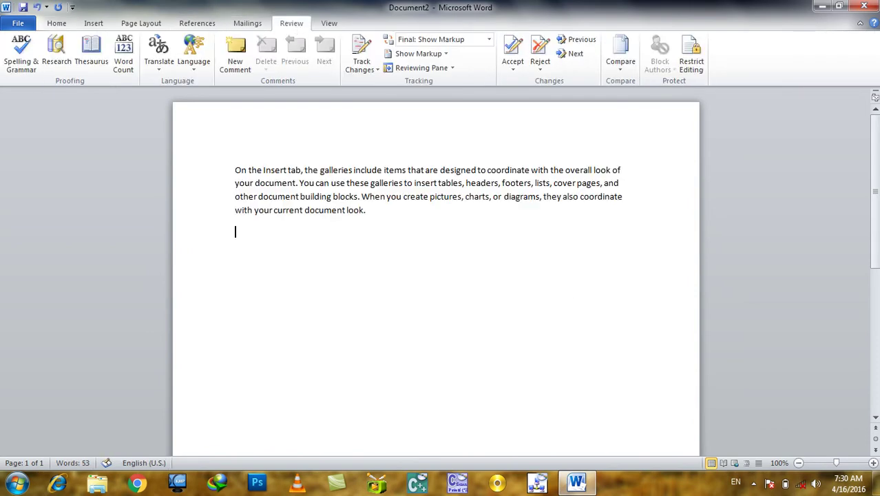
pyautogui.hotkey('ctrl', 'a')
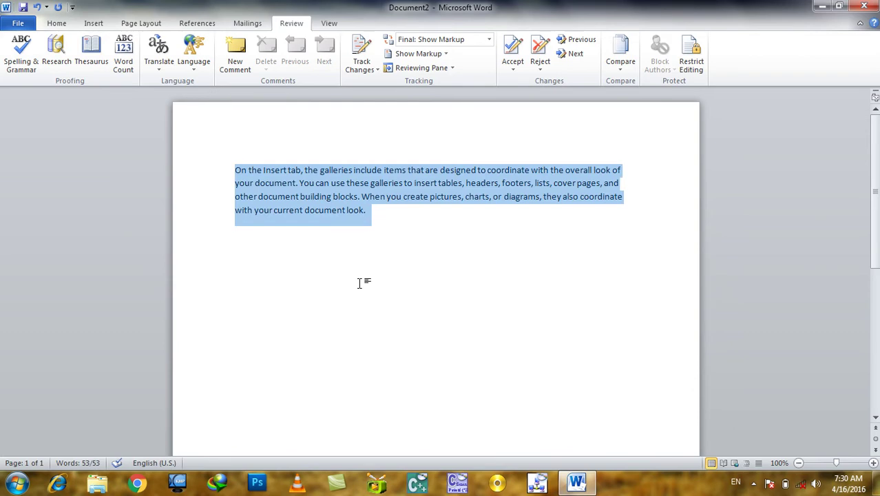
# Check the translation language settings, keeping 'No Services Available' as the source language.
pyautogui.click(164, 71)
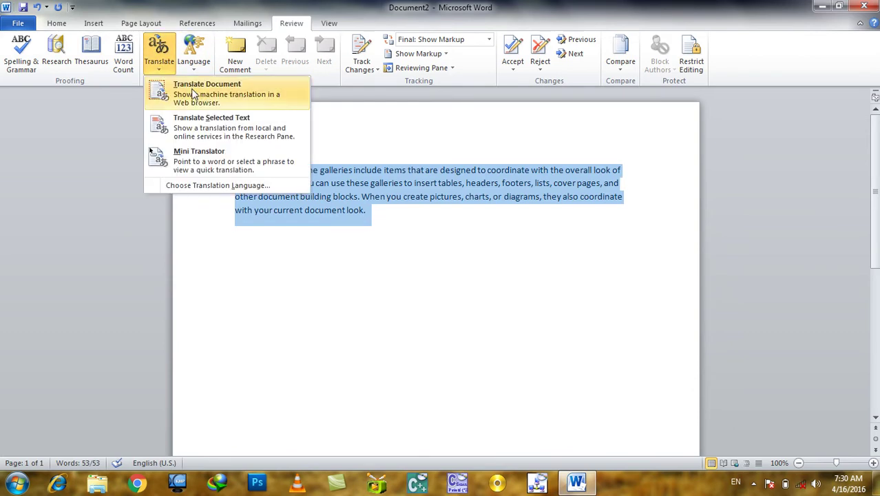
pyautogui.click(197, 89)
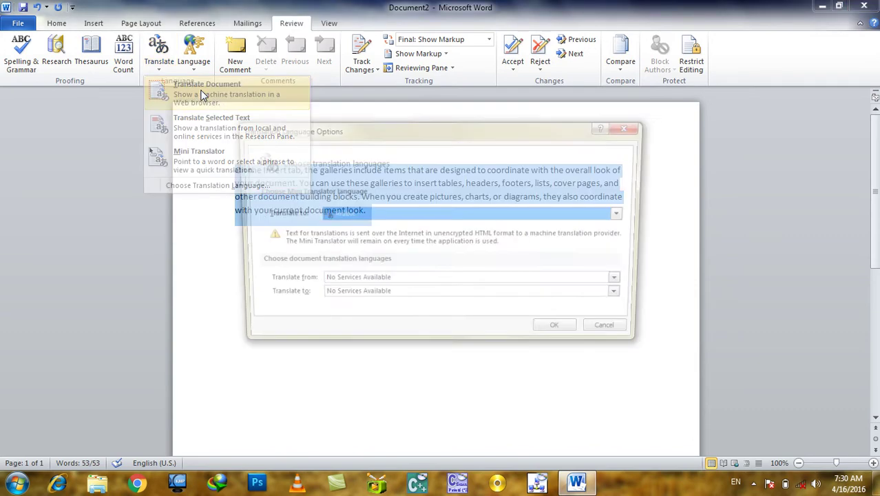
pyautogui.click(376, 284)
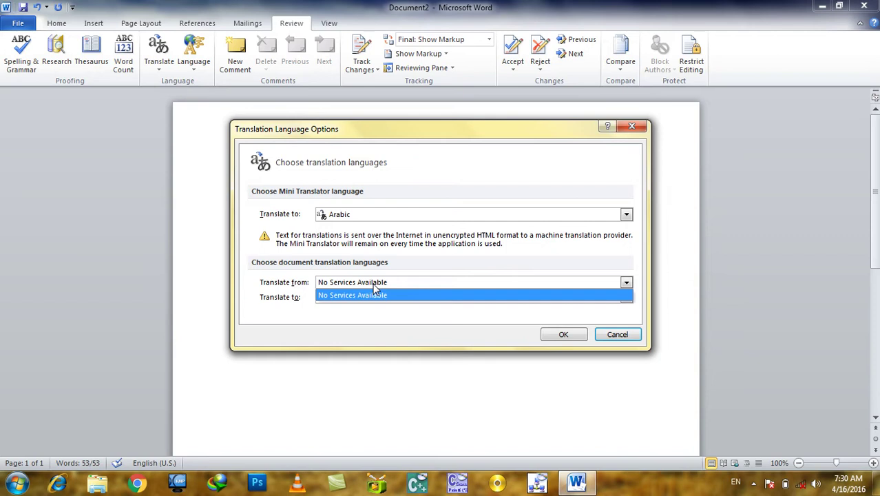
pyautogui.click(299, 174)
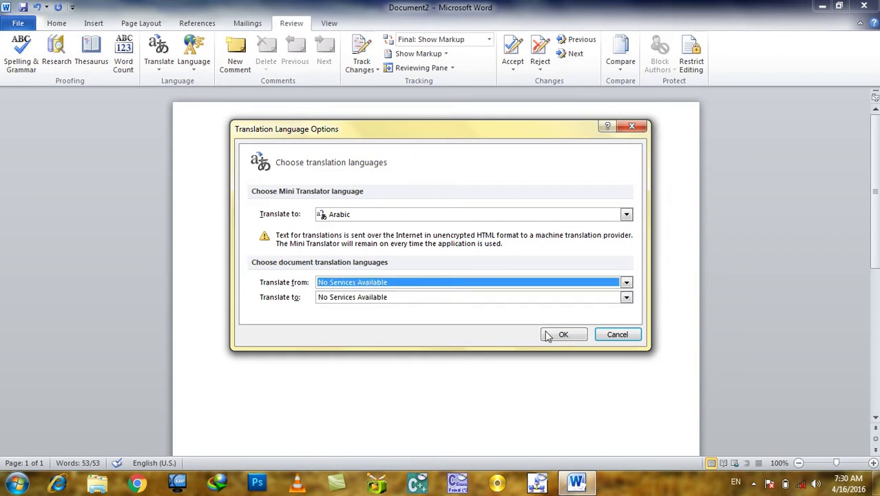
pyautogui.click(618, 335)
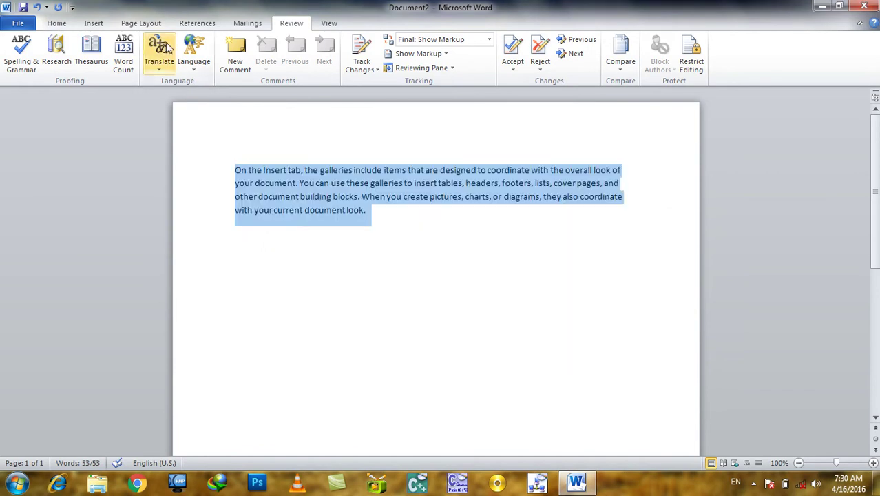
pyautogui.click(157, 68)
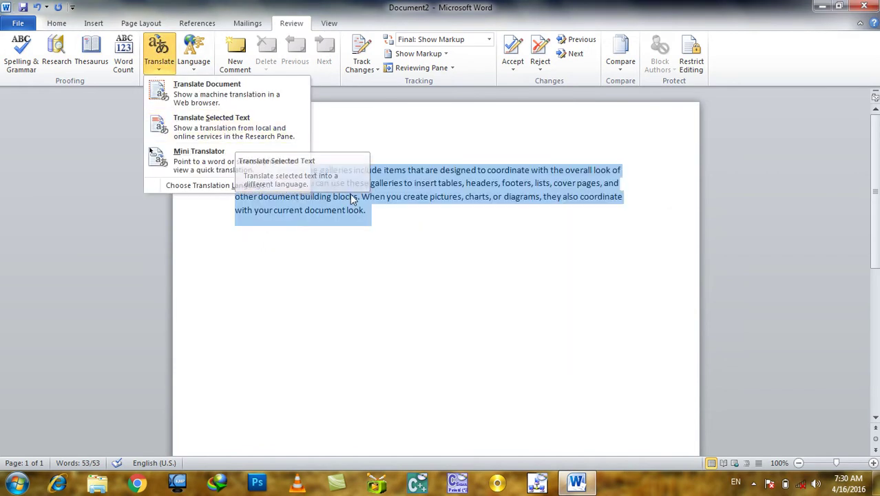
pyautogui.click(380, 210)
# Select the paragraph's last sentence and show its Translate options.
pyautogui.click(332, 170)
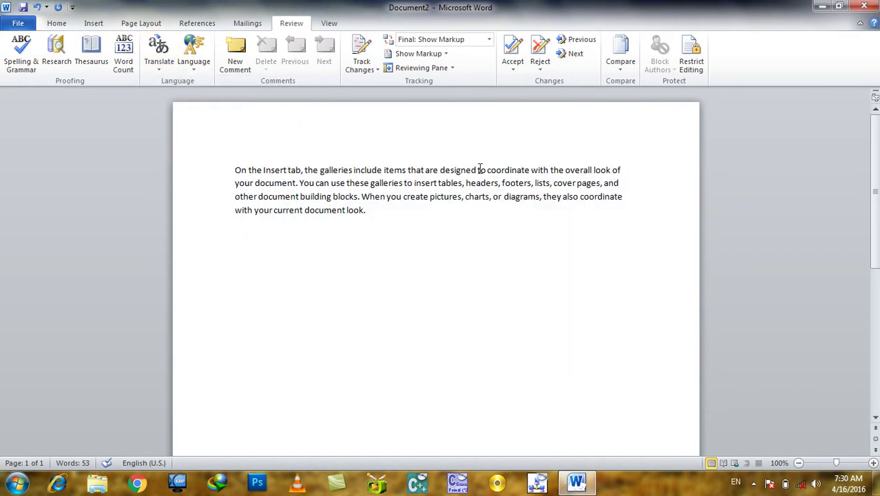
pyautogui.moveTo(365, 210)
pyautogui.mouseDown()
pyautogui.moveTo(353, 197)
pyautogui.moveTo(361, 198)
pyautogui.mouseUp()
pyautogui.click(159, 67)
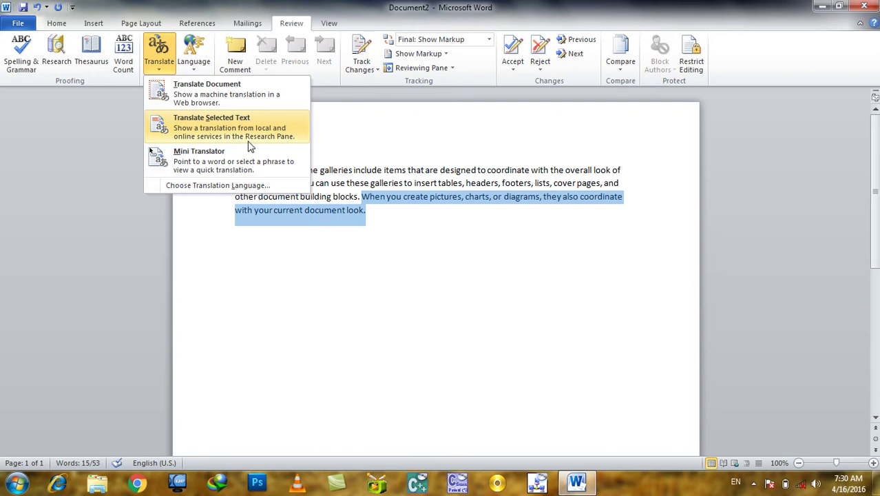
pyautogui.click(250, 146)
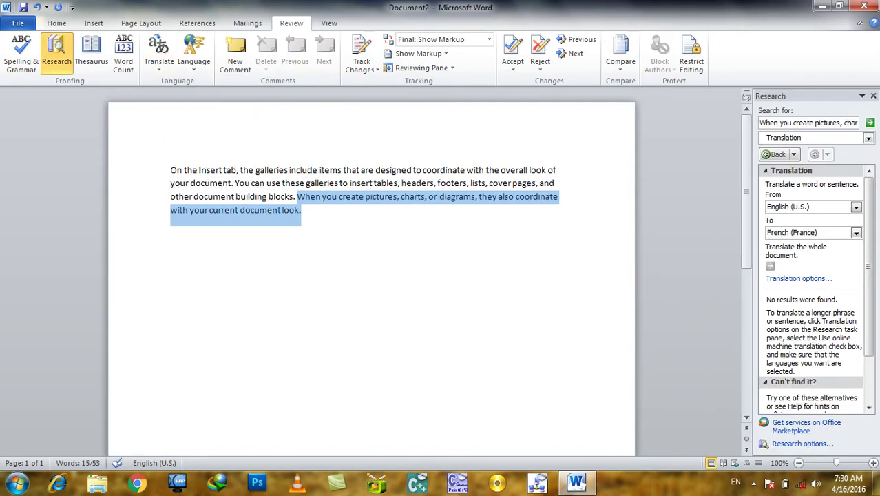
pyautogui.click(873, 96)
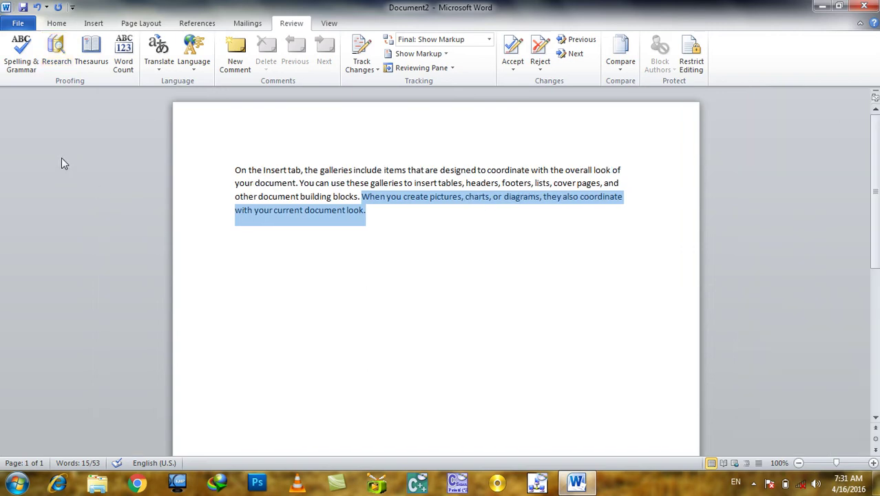
pyautogui.click(159, 63)
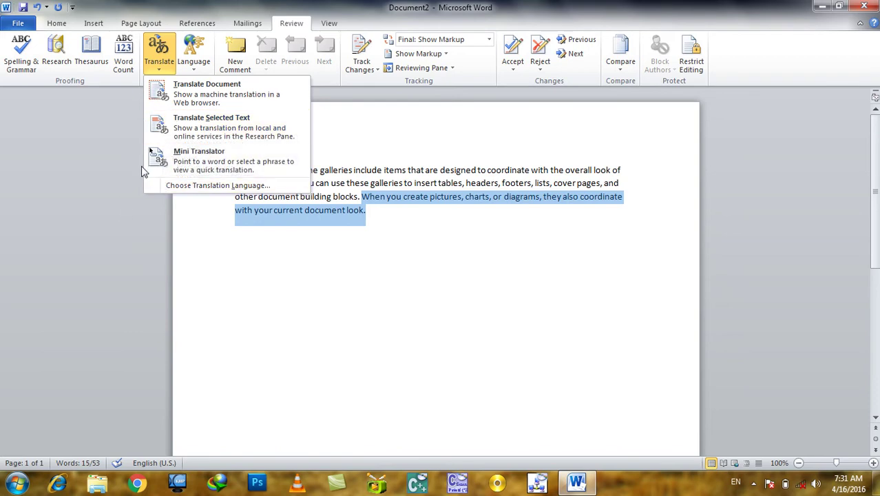
pyautogui.click(268, 168)
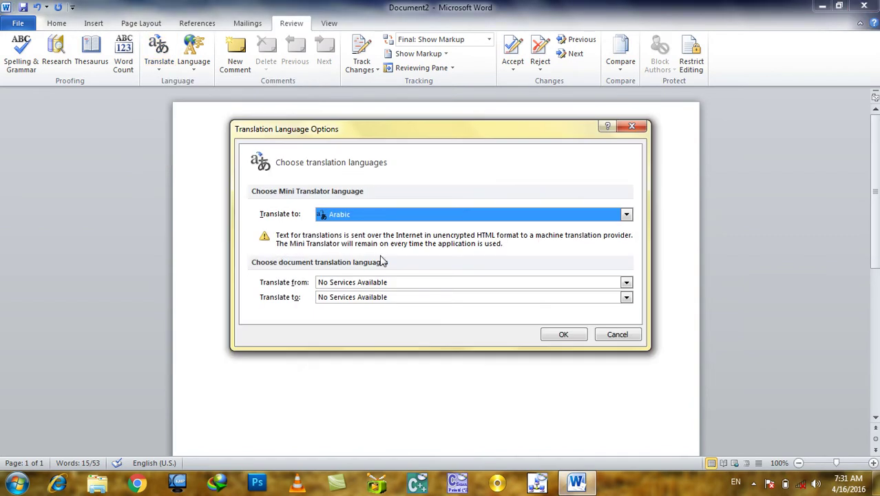
pyautogui.click(378, 283)
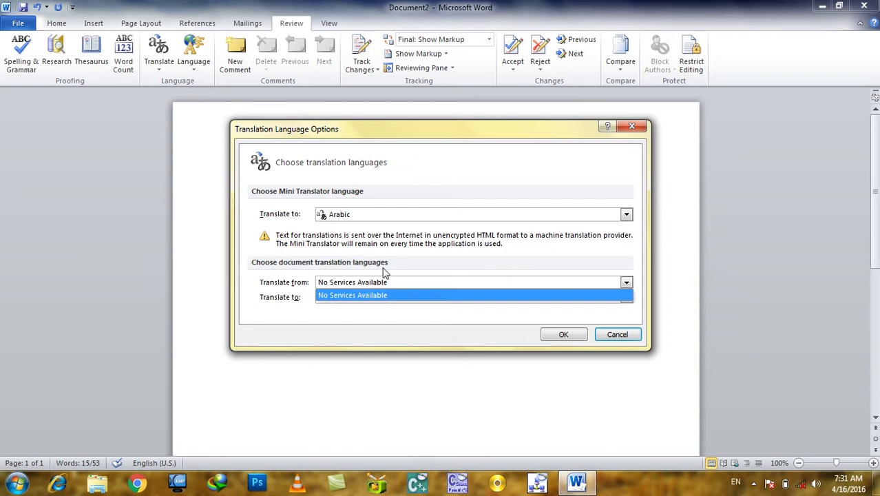
pyautogui.click(625, 347)
pyautogui.click(620, 337)
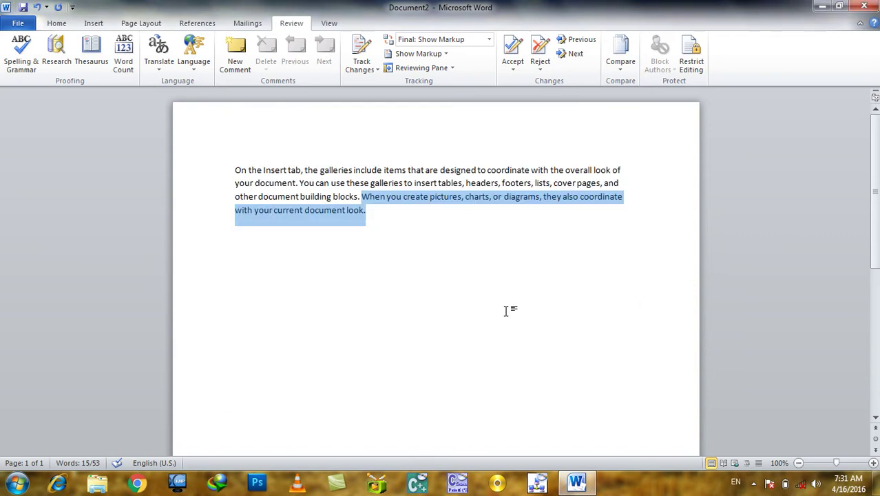
pyautogui.click(477, 353)
pyautogui.moveTo(367, 210)
pyautogui.mouseDown()
pyautogui.moveTo(340, 237)
pyautogui.moveTo(221, 147)
pyautogui.moveTo(212, 153)
pyautogui.mouseUp()
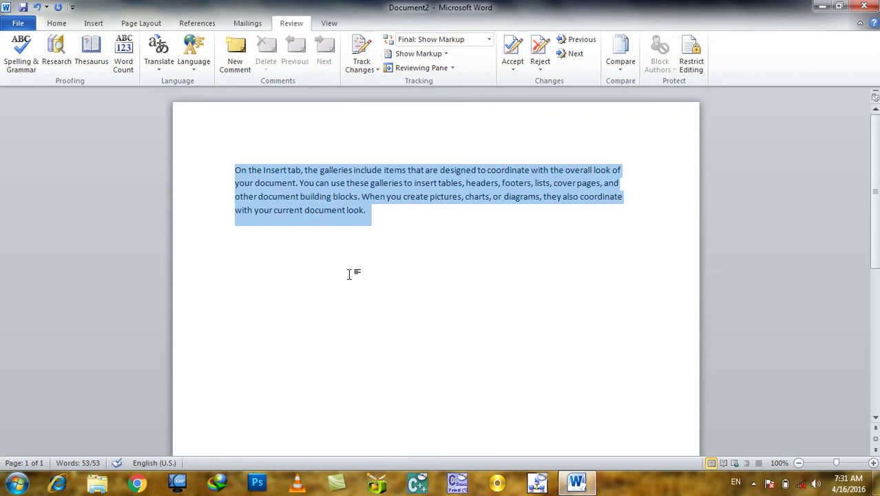
pyautogui.press('Delete')
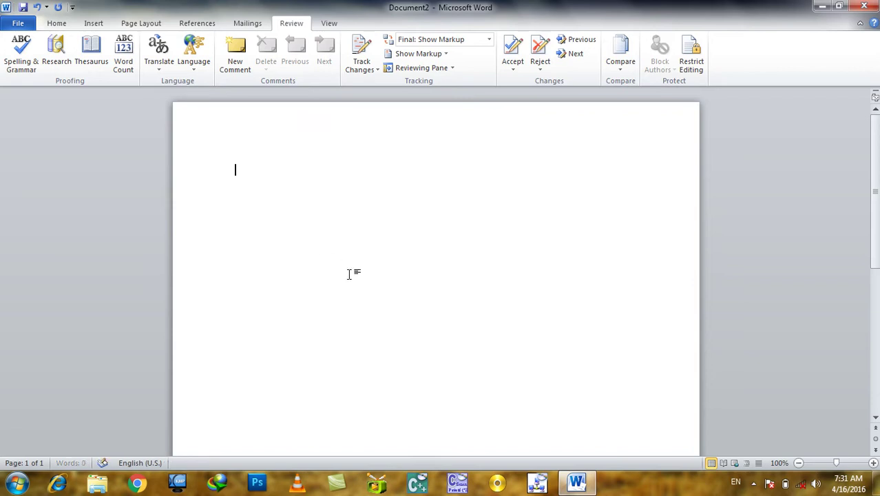
pyautogui.click(203, 73)
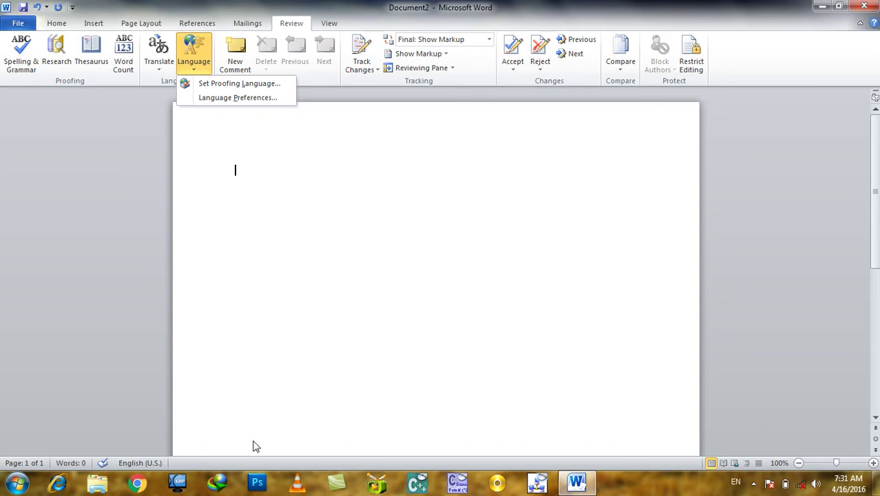
pyautogui.click(444, 253)
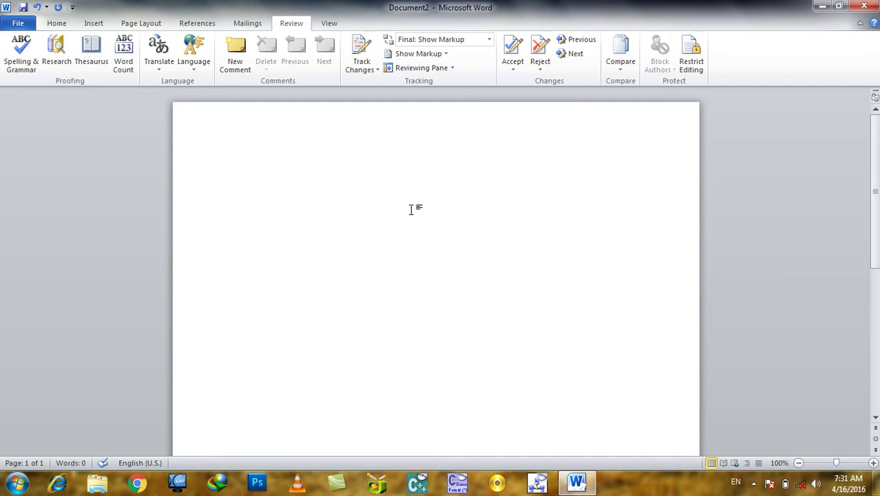
pyautogui.click(195, 60)
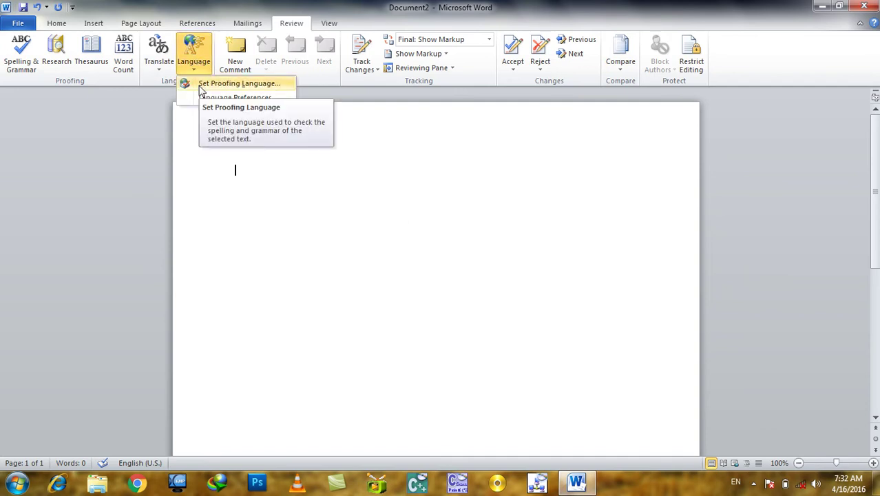
pyautogui.click(201, 85)
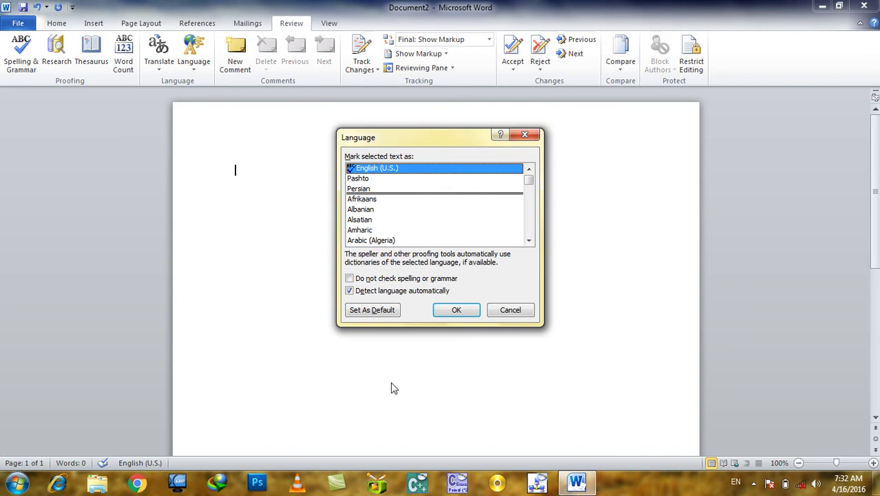
pyautogui.press('Escape')
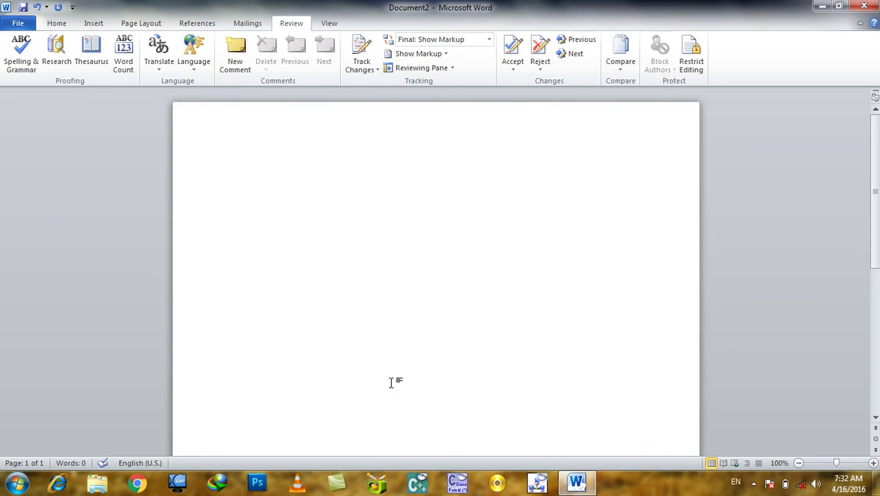
# Type 'gooooooood' and make Pashto the default proofing language.
pyautogui.write('gooooooood')
pyautogui.press('Return')
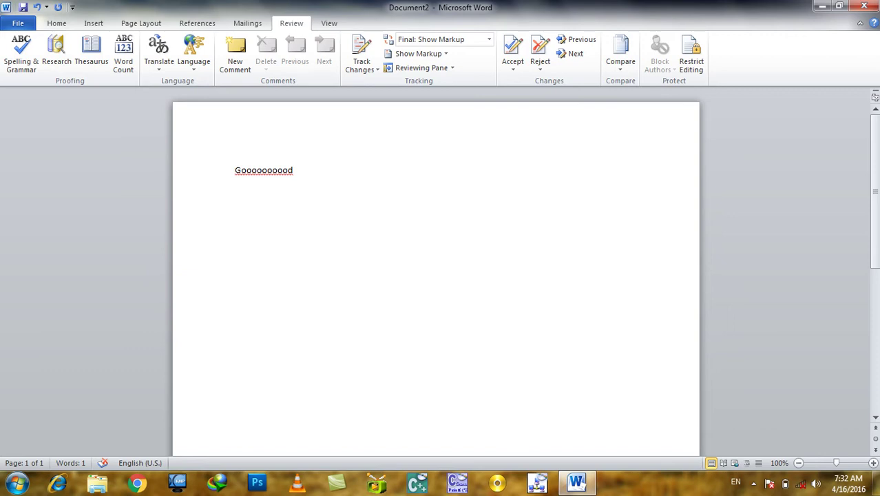
pyautogui.click(194, 62)
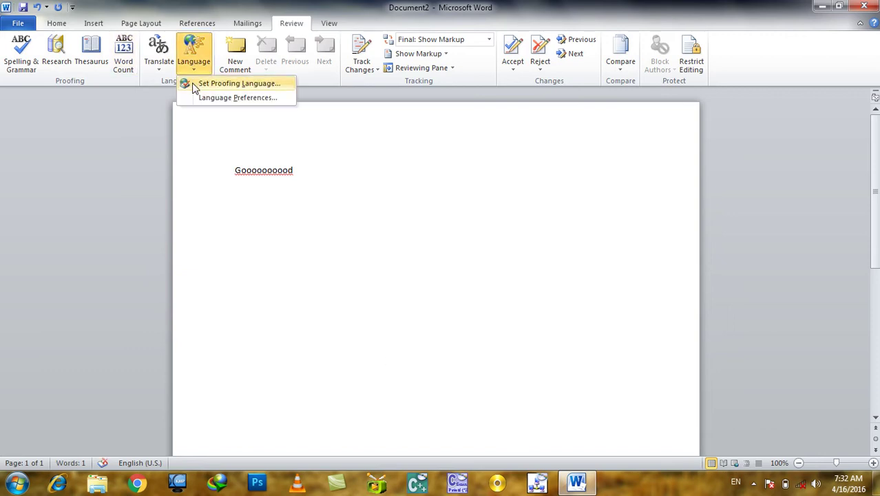
pyautogui.click(195, 84)
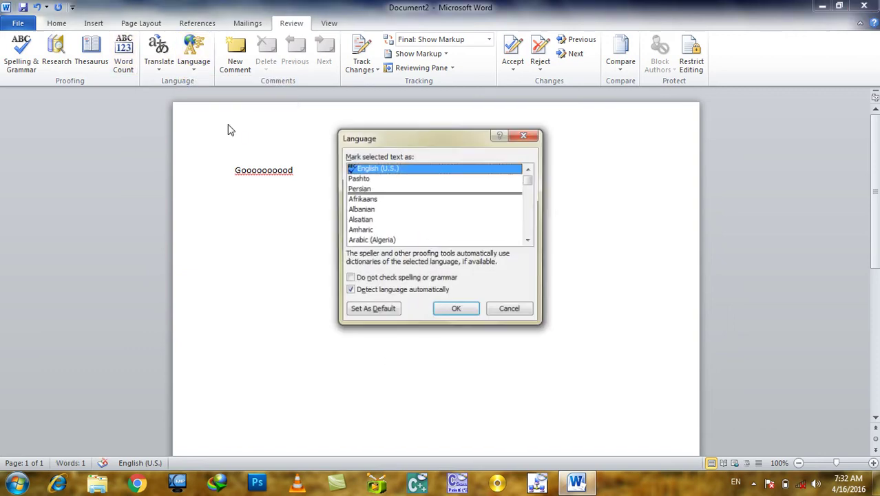
pyautogui.click(364, 180)
pyautogui.click(366, 312)
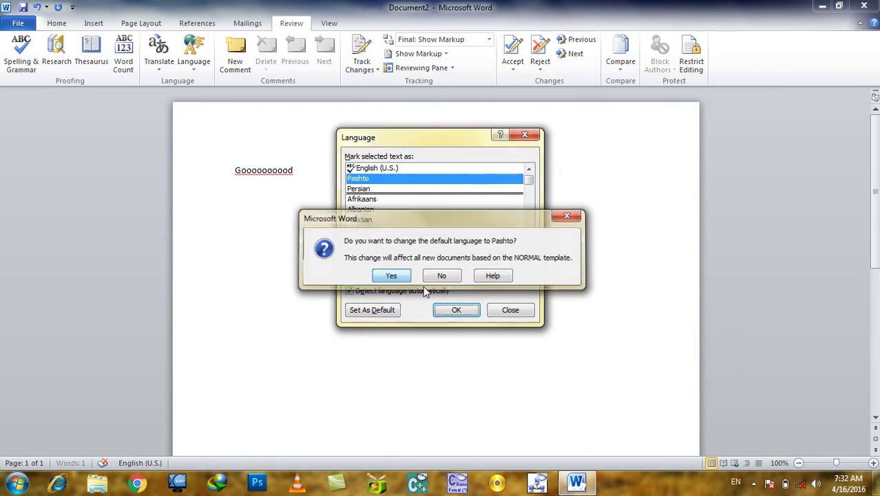
pyautogui.click(439, 277)
pyautogui.click(463, 314)
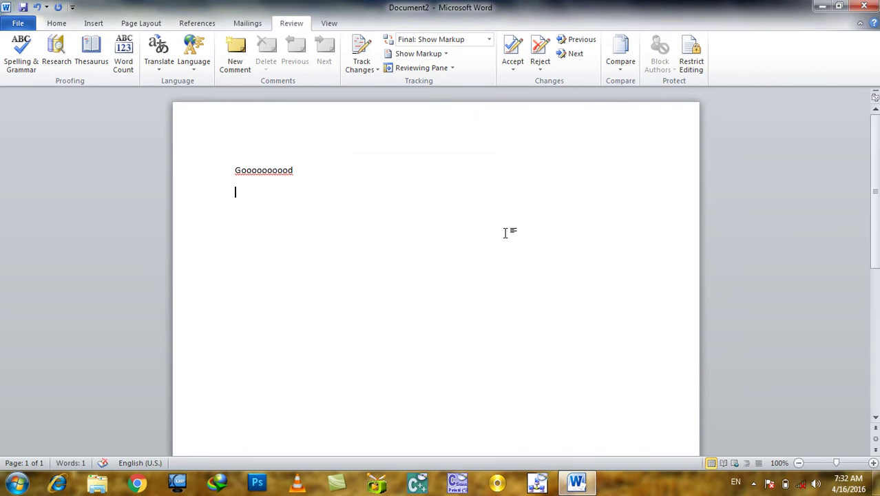
# Replace the page's text with a test word 'oood', then clear the page.
pyautogui.hotkey('ctrl', 'a')
pyautogui.write('of')
pyautogui.press('BackSpace')
pyautogui.press('BackSpace')
pyautogui.write('oood')
pyautogui.press('Return')
pyautogui.hotkey('ctrl', 'a')
pyautogui.press('BackSpace')
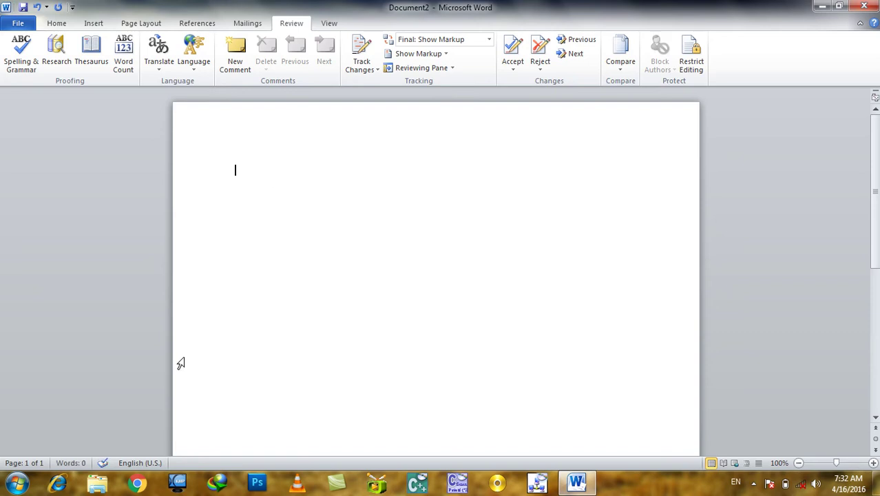
# Make Albanian the default proofing language and test it with 'gooood' and 'goood'.
pyautogui.click(194, 66)
pyautogui.click(187, 83)
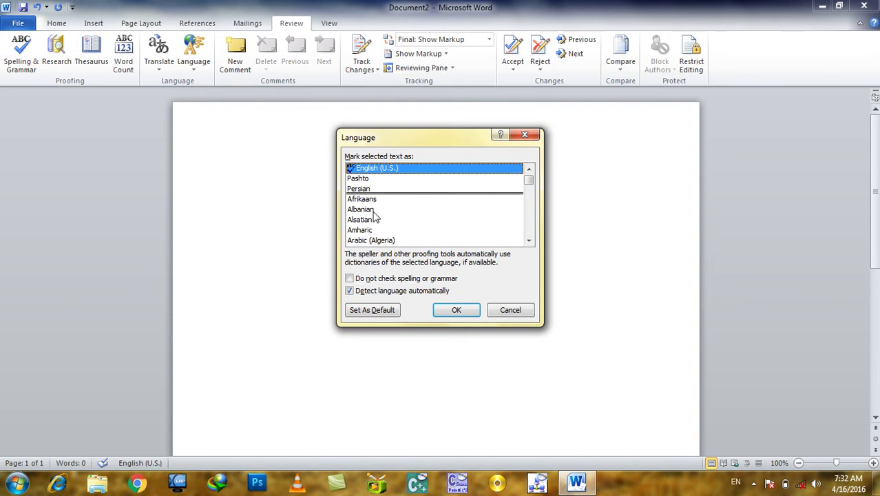
pyautogui.click(372, 209)
pyautogui.click(378, 310)
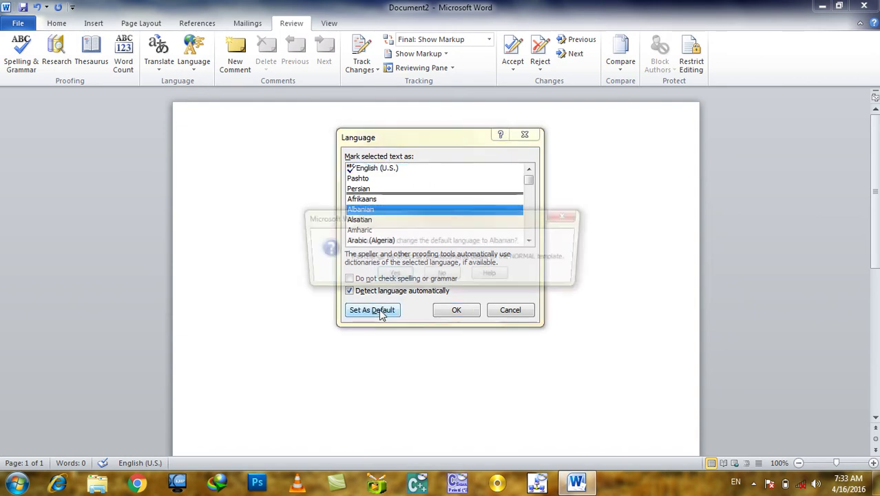
pyautogui.click(390, 275)
pyautogui.click(454, 309)
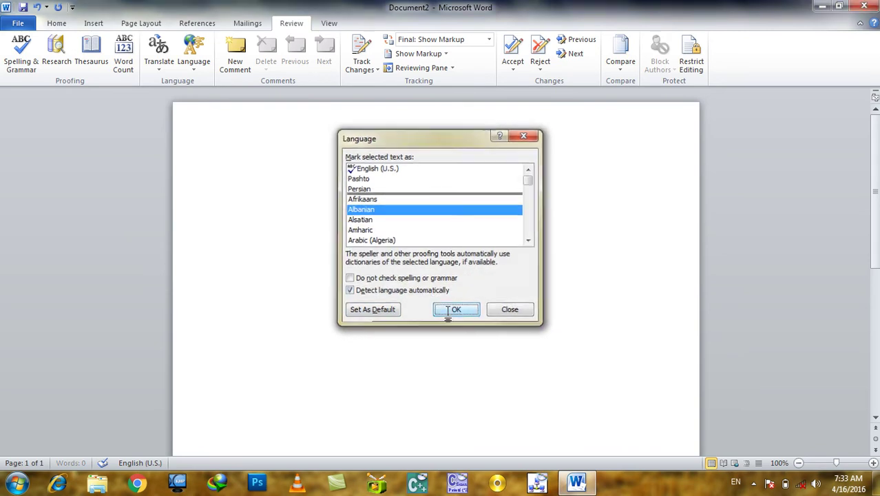
pyautogui.write('gooood')
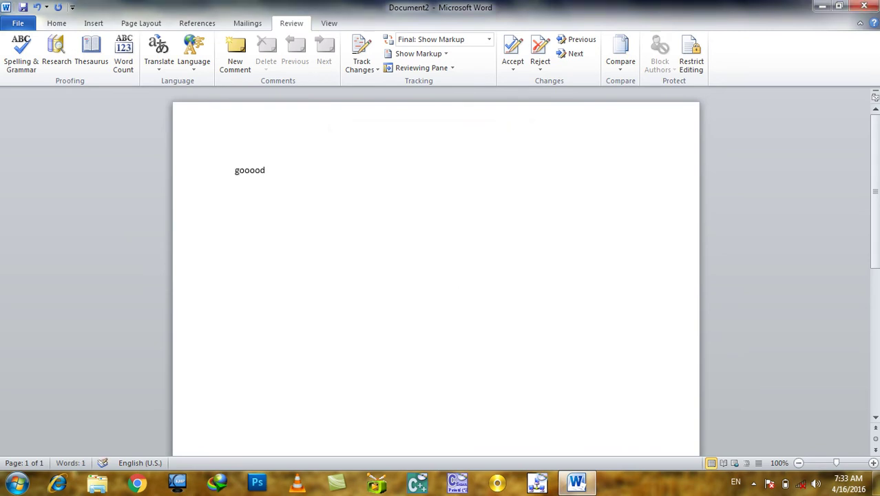
pyautogui.hotkey('ctrl', 'a')
pyautogui.press('BackSpace')
pyautogui.write('goood')
pyautogui.hotkey('ctrl', 'a')
pyautogui.press('BackSpace')
# Make Afrikaans the default proofing language and type the test word 'god'.
pyautogui.click(193, 52)
pyautogui.click(206, 84)
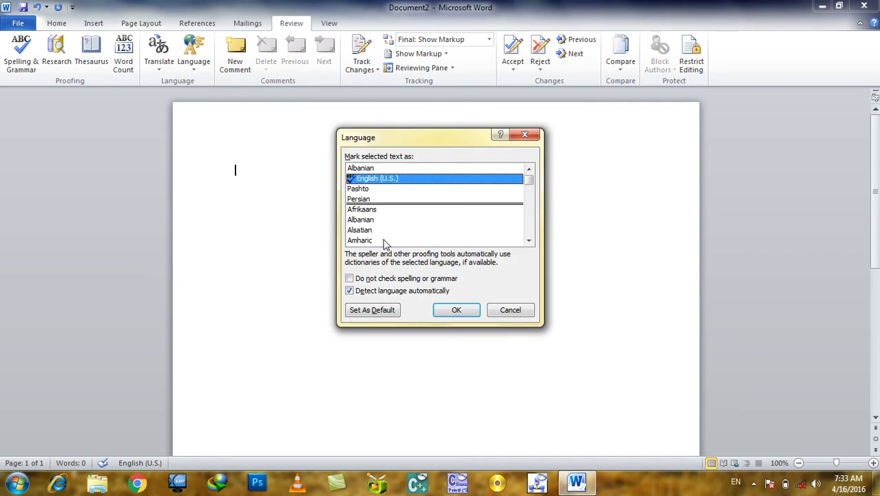
pyautogui.click(373, 210)
pyautogui.click(377, 313)
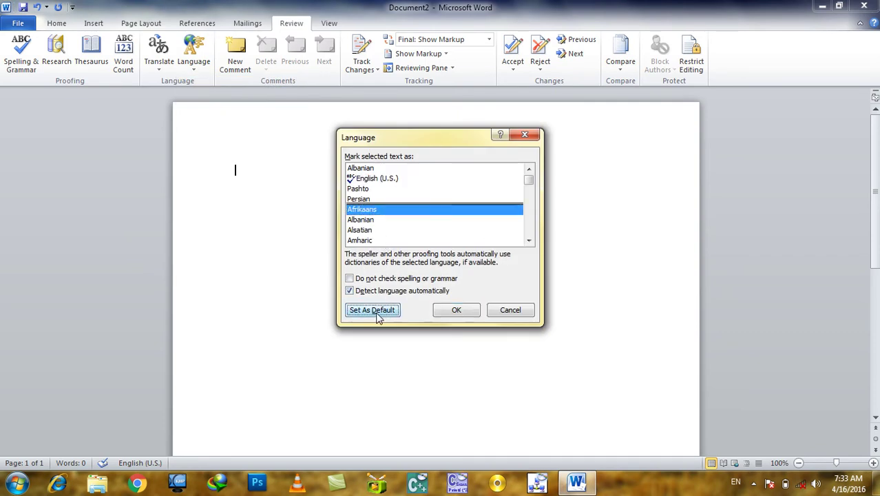
pyautogui.click(391, 276)
pyautogui.click(458, 311)
pyautogui.write('go')
pyautogui.write('d')
pyautogui.press('Return')
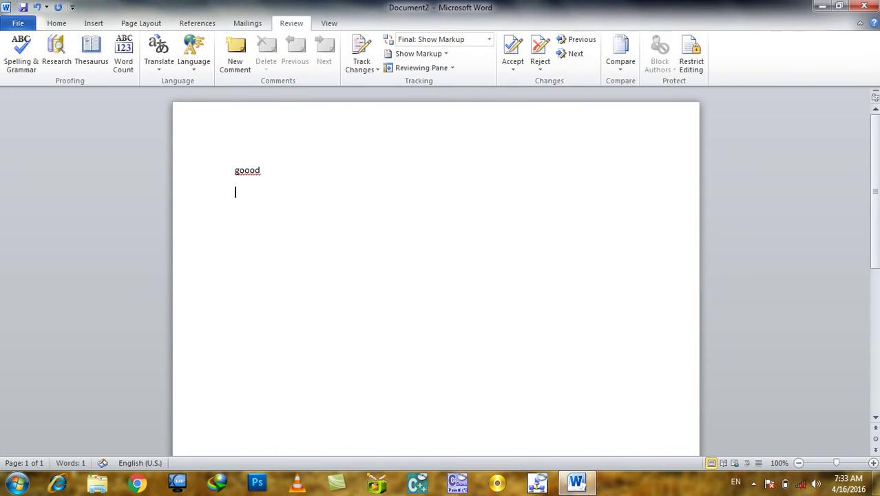
# Close Document2 without saving, create Document3, and type 'goo'.
pyautogui.hotkey('alt', 'F4')
pyautogui.press('n')
pyautogui.hotkey('ctrl', 'n')
pyautogui.write('goo')
pyautogui.press('Return')
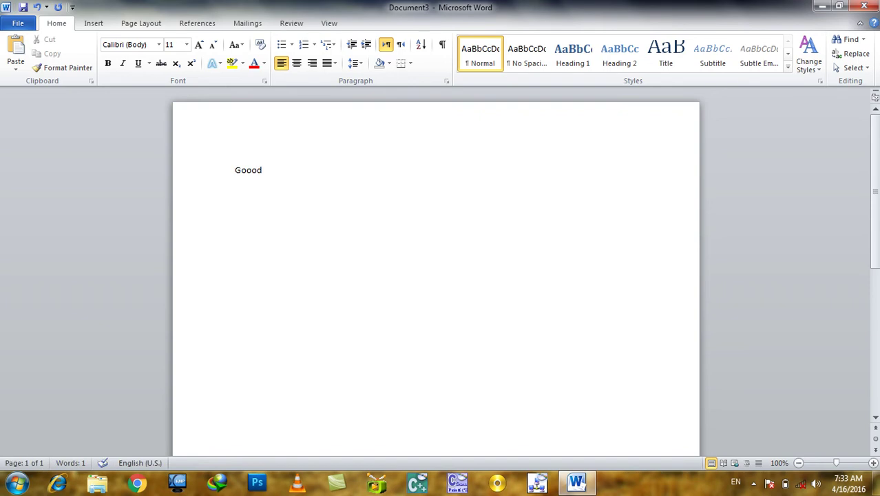
# Type 'Fineee' on a new line and trim its extra letters.
pyautogui.write('Fineee')
pyautogui.press('Return')
pyautogui.press('Up')
pyautogui.press('Left')
pyautogui.press('Down')
pyautogui.press('BackSpace')
pyautogui.press('BackSpace')
pyautogui.press('BackSpace')
pyautogui.press('BackSpace')
pyautogui.press('BackSpace')
pyautogui.press('BackSpace')
# Set English (U.S.) as the default proofing language via Review > Language.
pyautogui.click(290, 23)
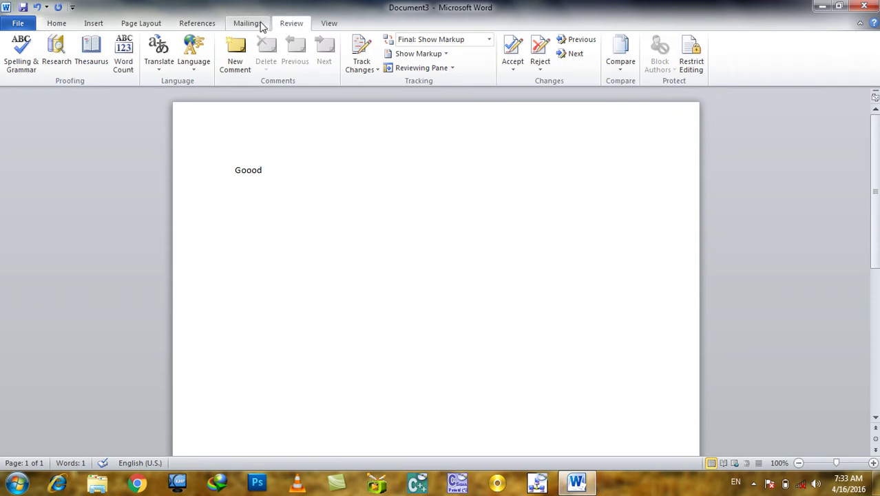
pyautogui.click(196, 65)
pyautogui.click(215, 84)
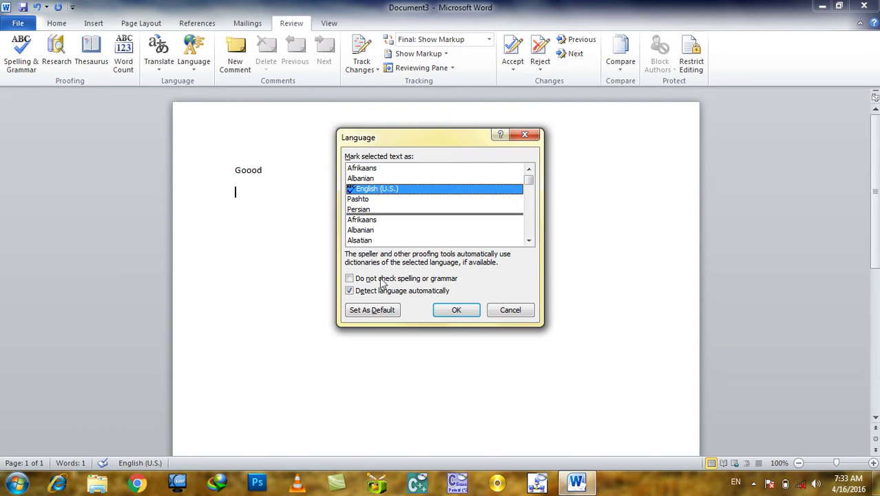
pyautogui.click(376, 311)
pyautogui.click(390, 274)
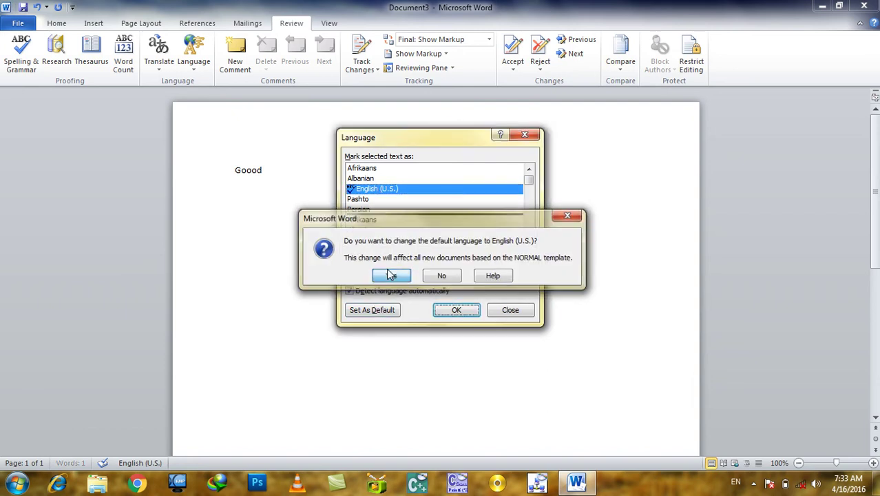
pyautogui.click(455, 310)
# Replace the text with 'goood', then delete everything.
pyautogui.hotkey('ctrl', 'a')
pyautogui.write('goood')
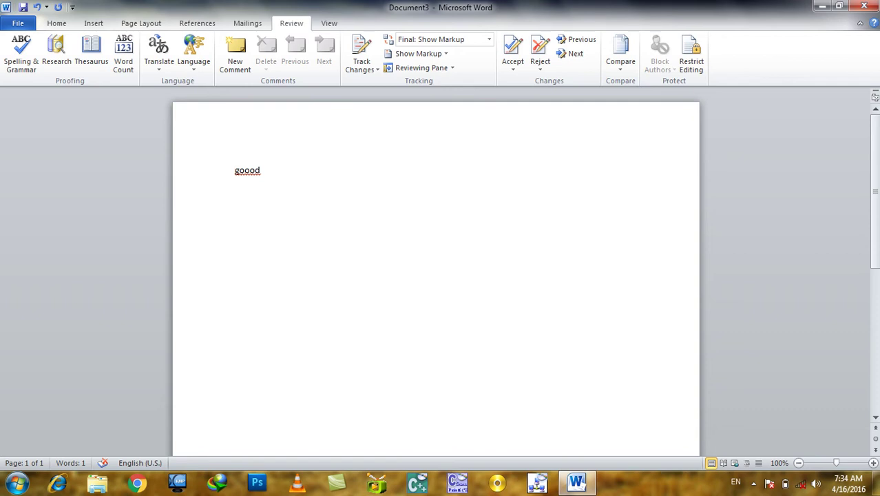
pyautogui.hotkey('ctrl', 'a')
pyautogui.press('BackSpace')
# Set 'Do not check spelling or grammar' as the default, test with 'gooood', then clear it.
pyautogui.click(194, 59)
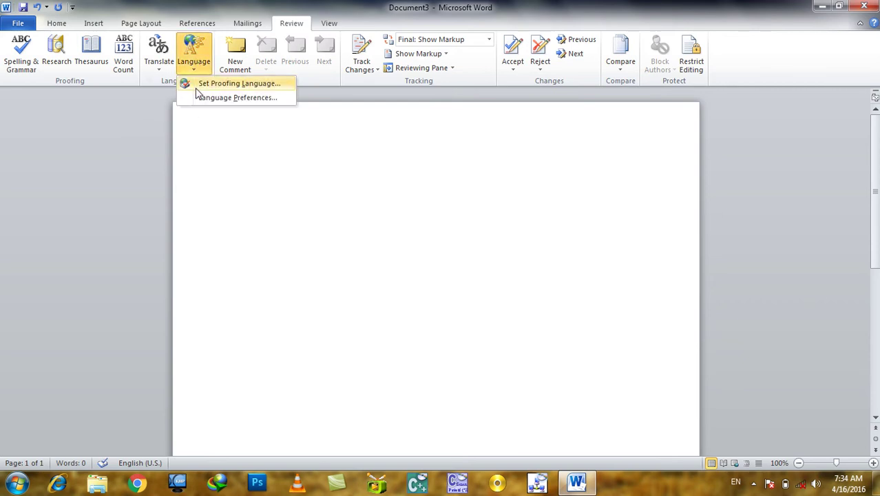
pyautogui.click(196, 84)
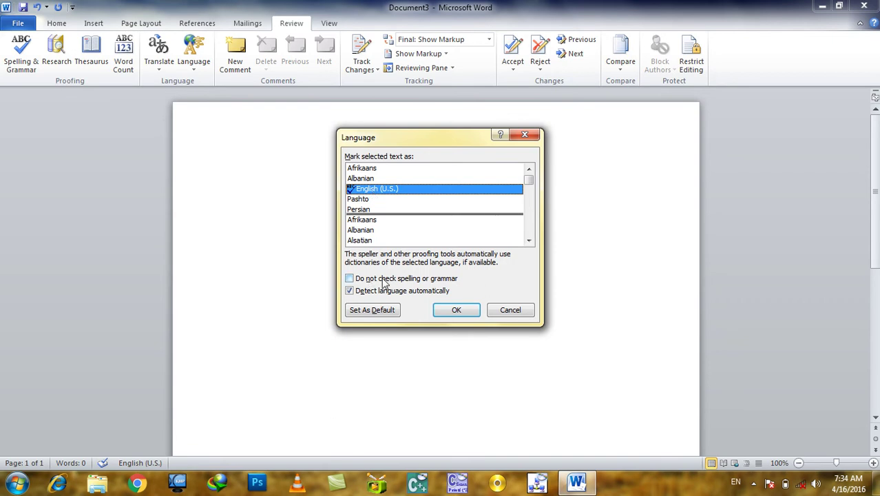
pyautogui.click(446, 279)
pyautogui.click(368, 311)
pyautogui.click(390, 276)
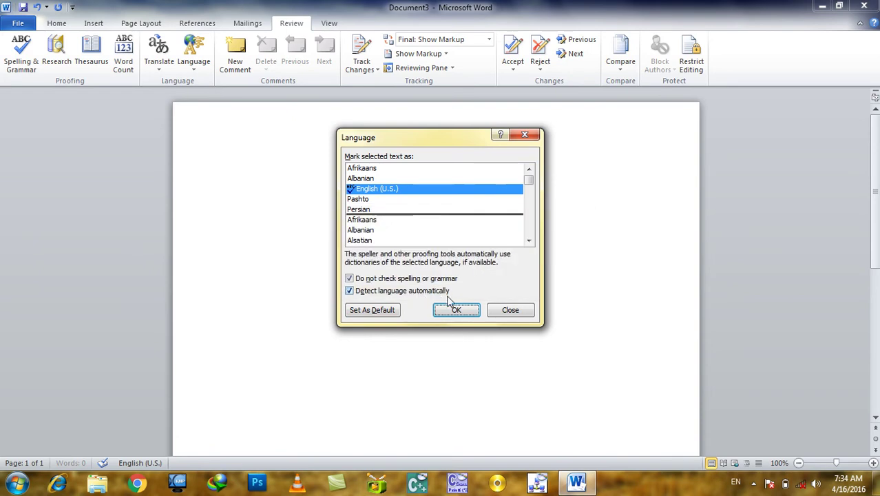
pyautogui.click(454, 309)
pyautogui.write('gooood')
pyautogui.press('Return')
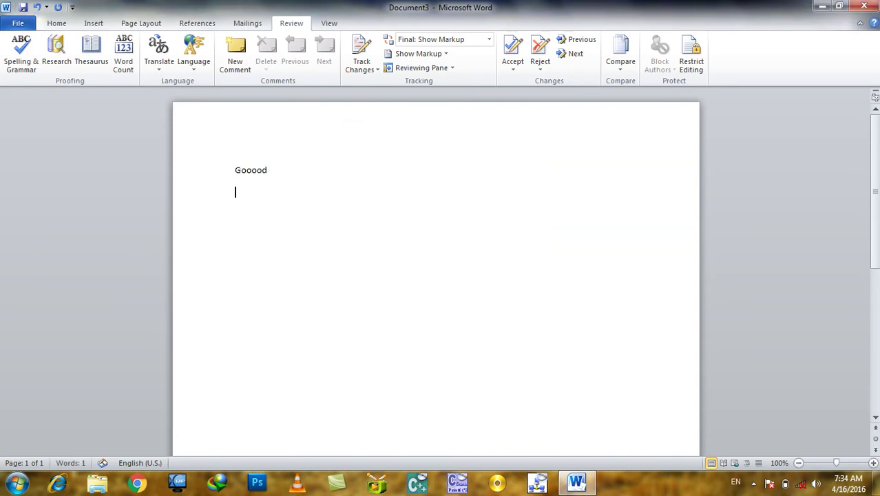
pyautogui.hotkey('ctrl', 'a')
pyautogui.press('Delete')
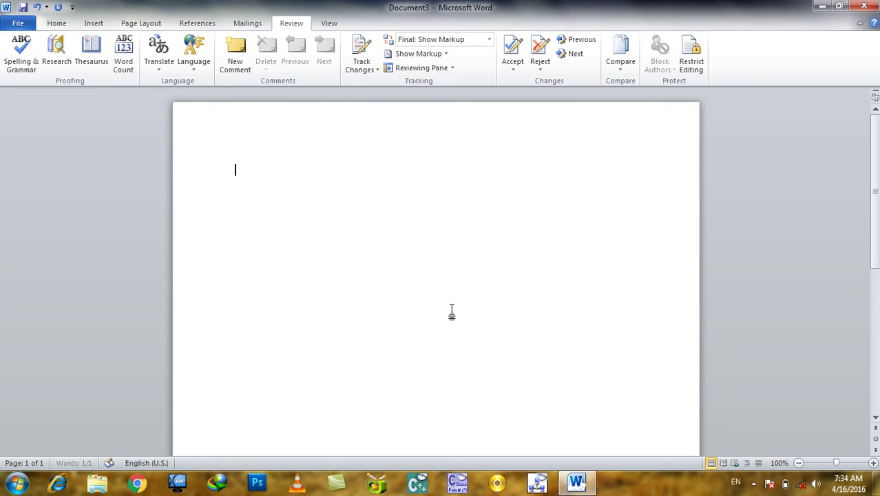
# Re-enable checking with English (U.S.) as default, test with 'Goooood'', then clear the page.
pyautogui.click(194, 69)
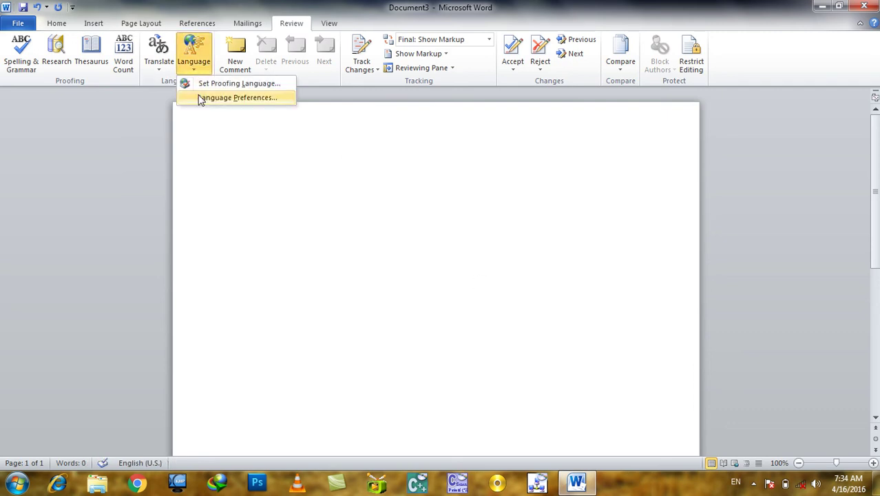
pyautogui.click(207, 83)
pyautogui.click(375, 279)
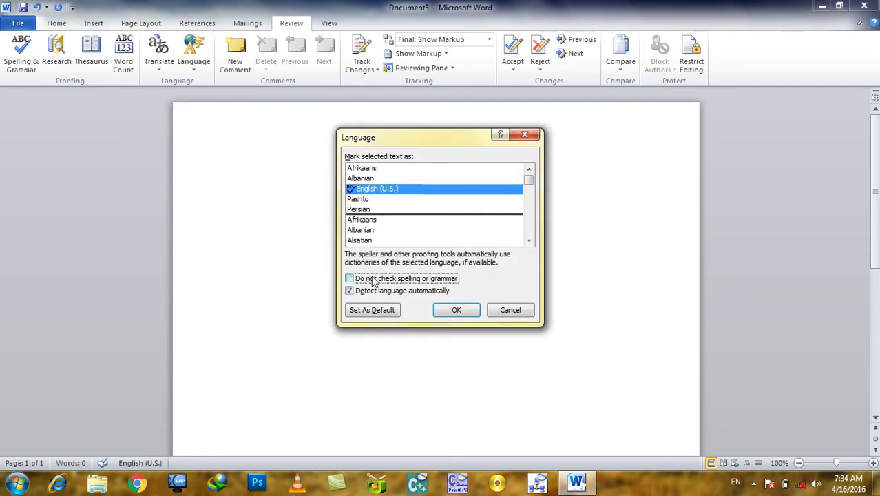
pyautogui.click(368, 192)
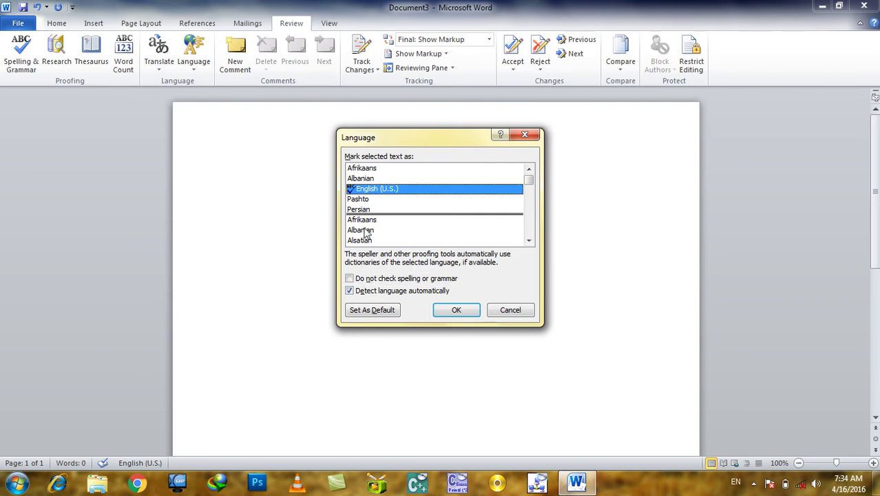
pyautogui.click(371, 316)
pyautogui.click(402, 278)
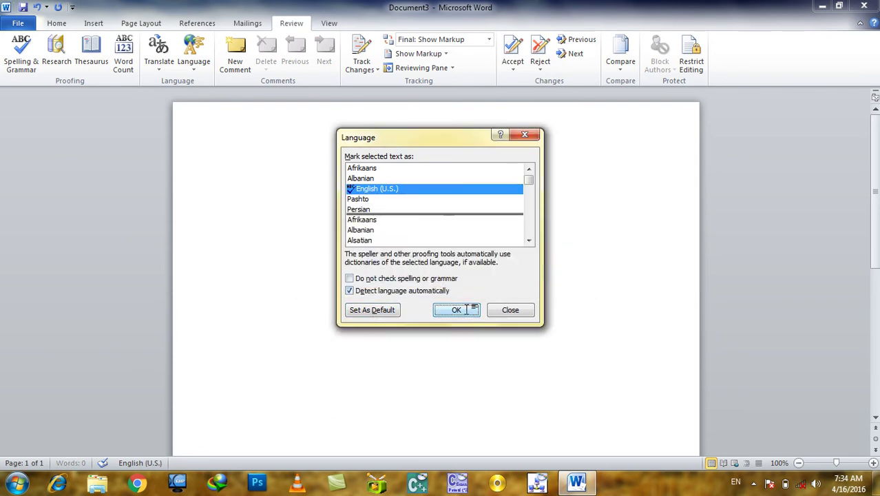
pyautogui.click(460, 310)
pyautogui.write("Goooood'")
pyautogui.press('Return')
pyautogui.hotkey('ctrl', 'a')
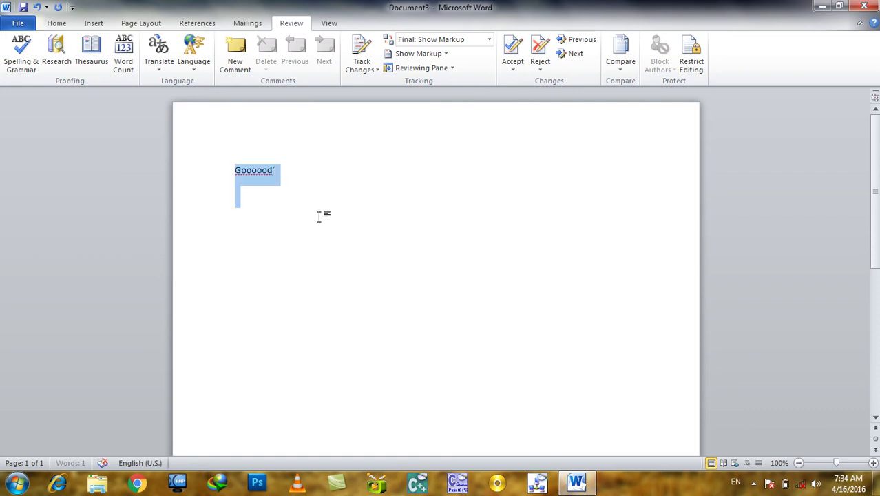
pyautogui.press('Delete')
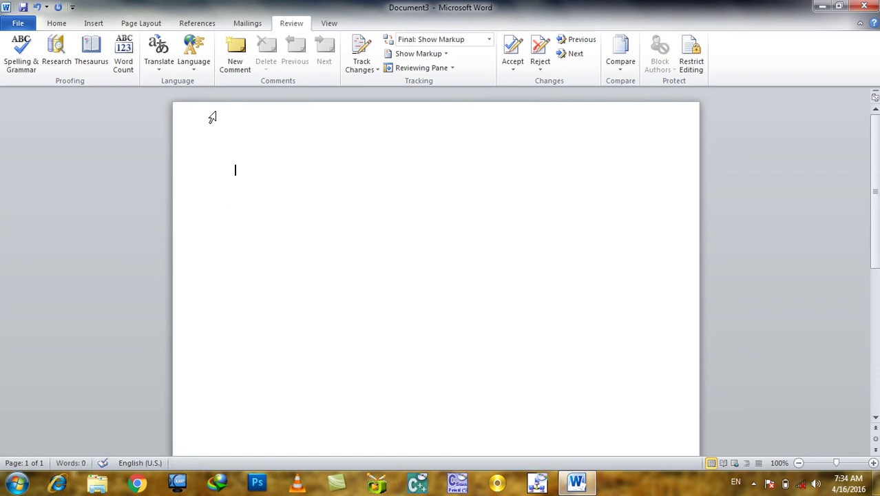
# Browse Pashto and Persian in the proofing languages, then cancel without changing anything.
pyautogui.click(193, 66)
pyautogui.click(219, 83)
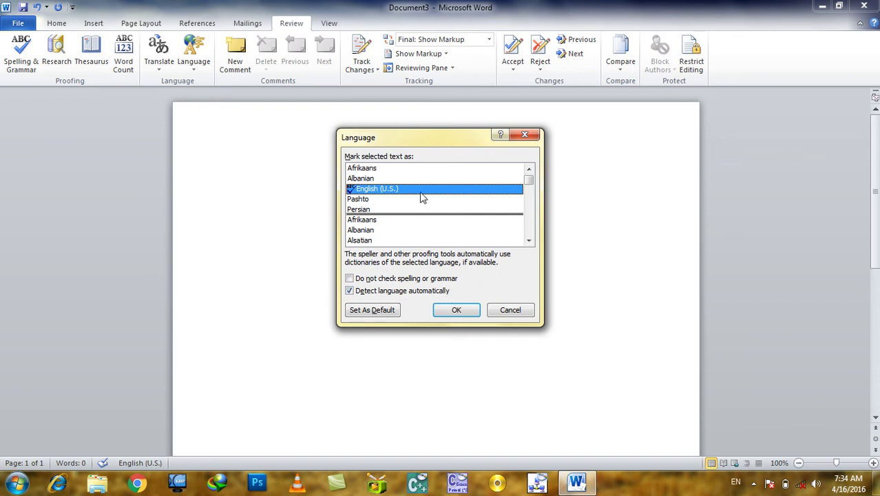
pyautogui.click(380, 200)
pyautogui.click(381, 209)
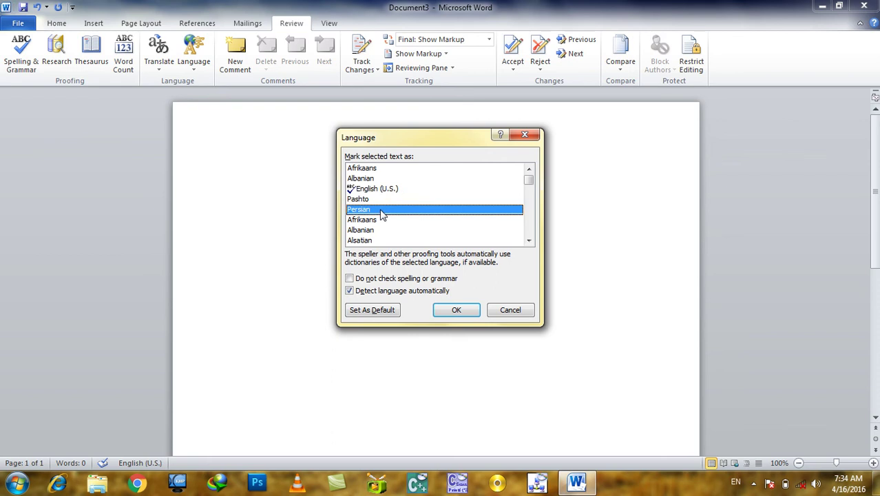
pyautogui.click(511, 315)
pyautogui.click(191, 60)
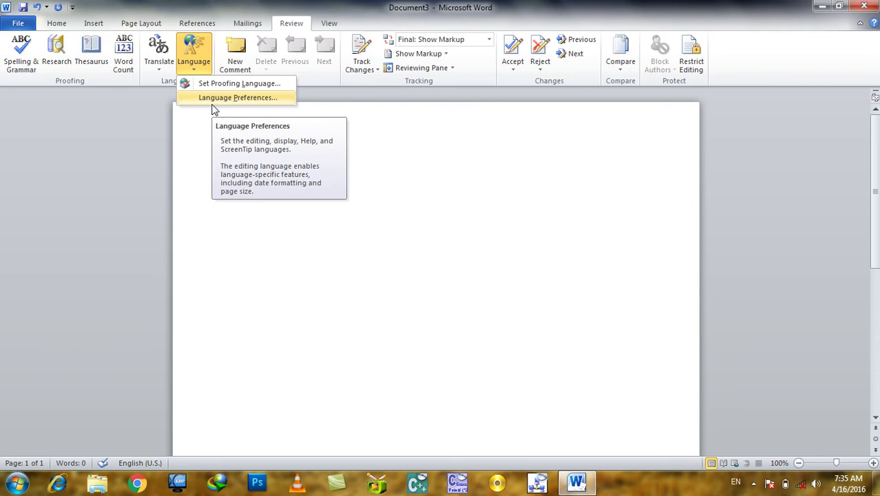
pyautogui.click(214, 103)
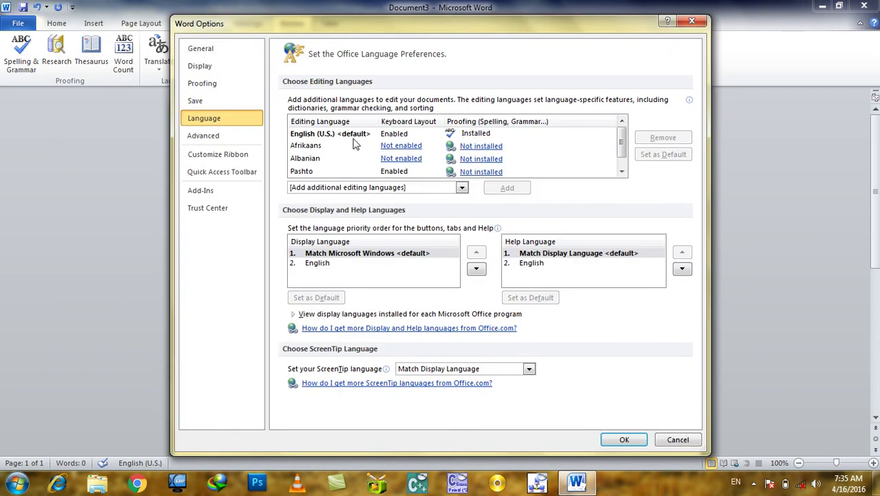
pyautogui.click(315, 135)
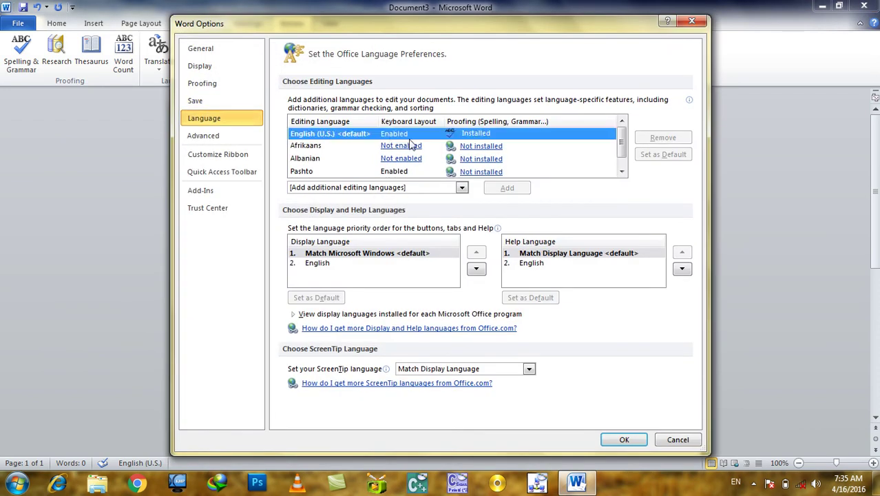
pyautogui.click(345, 146)
pyautogui.click(336, 158)
pyautogui.click(330, 170)
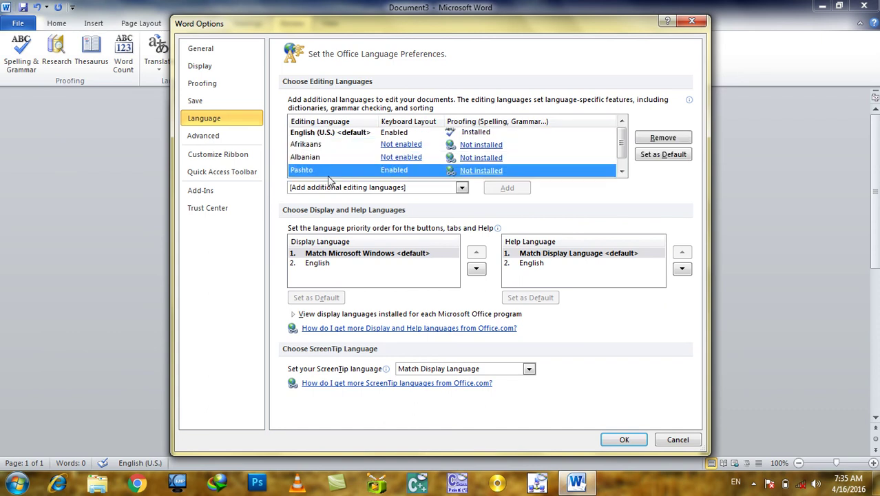
pyautogui.click(356, 136)
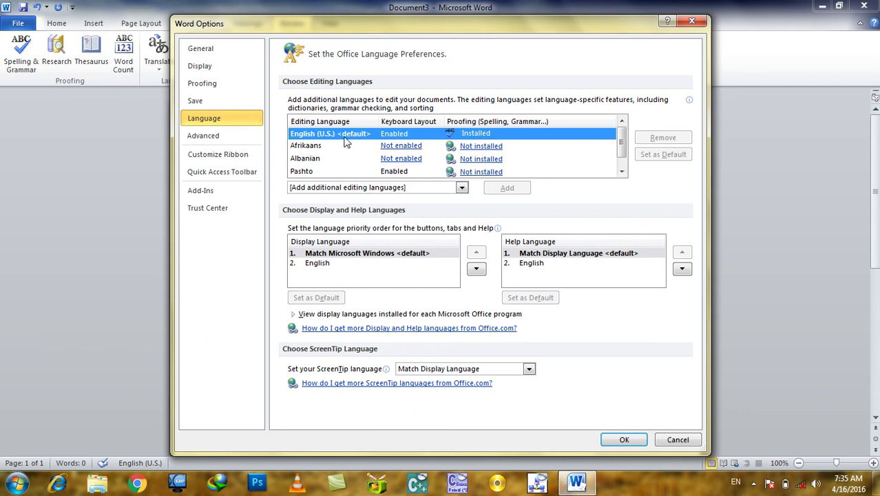
pyautogui.click(316, 171)
pyautogui.scroll(-1, 316, 173)
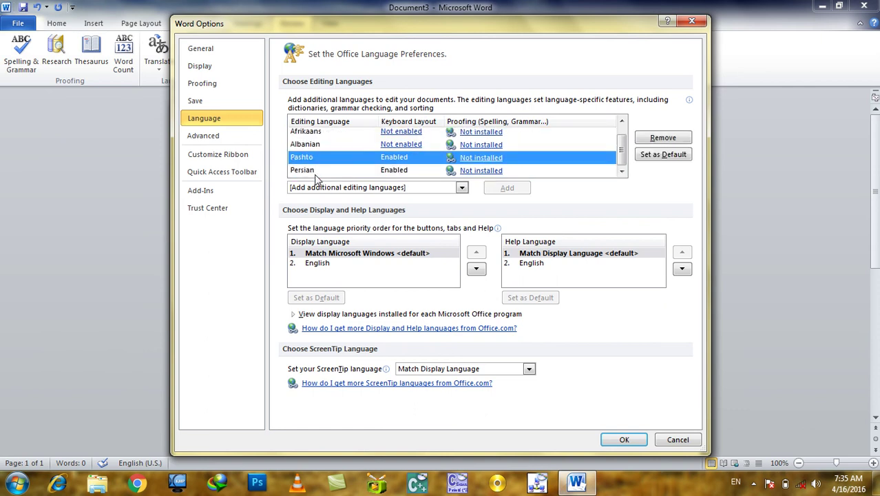
pyautogui.click(344, 173)
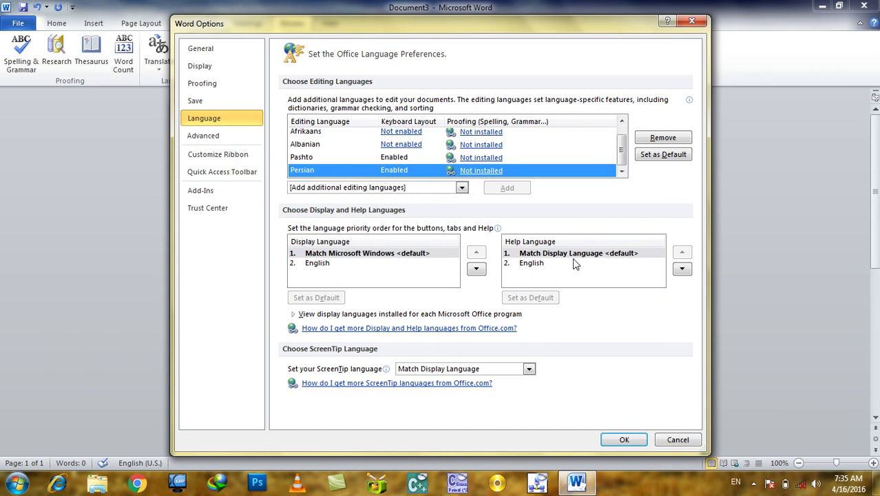
pyautogui.click(675, 440)
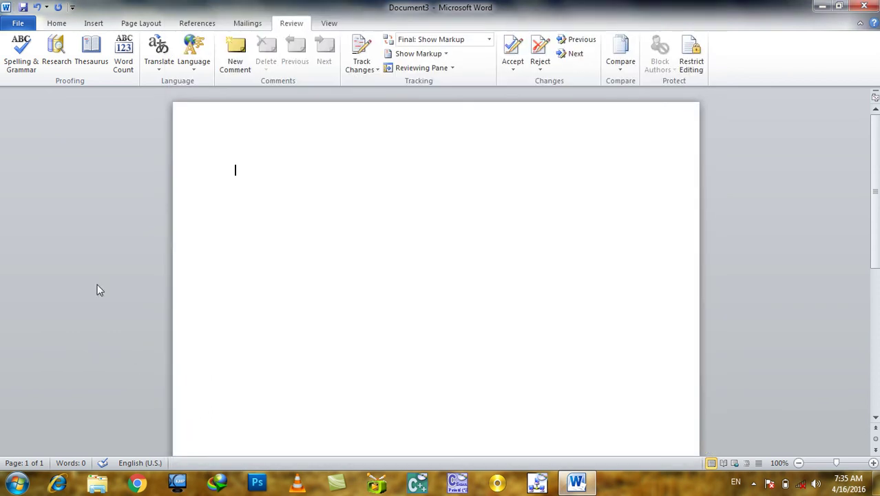
# Generate three =rand() paragraphs and add a comment 'It mean picture' on 'galleries'.
pyautogui.write('=rand()')
pyautogui.press('Return')
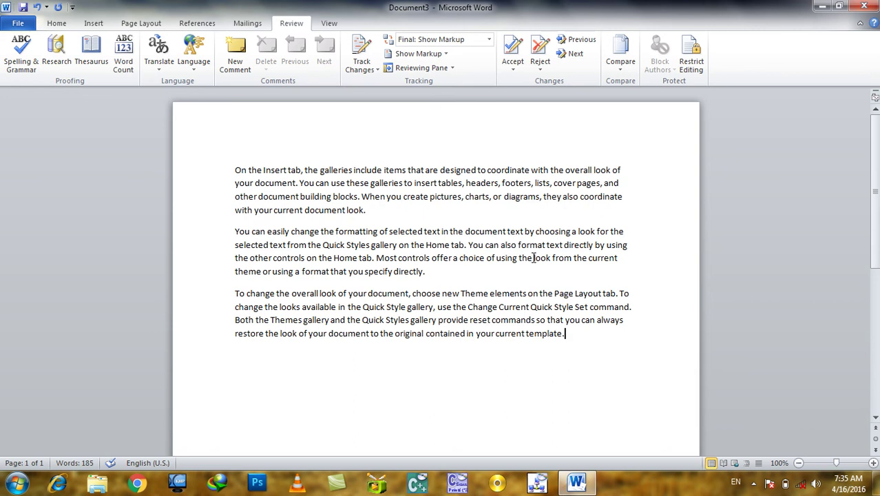
pyautogui.doubleClick(335, 170)
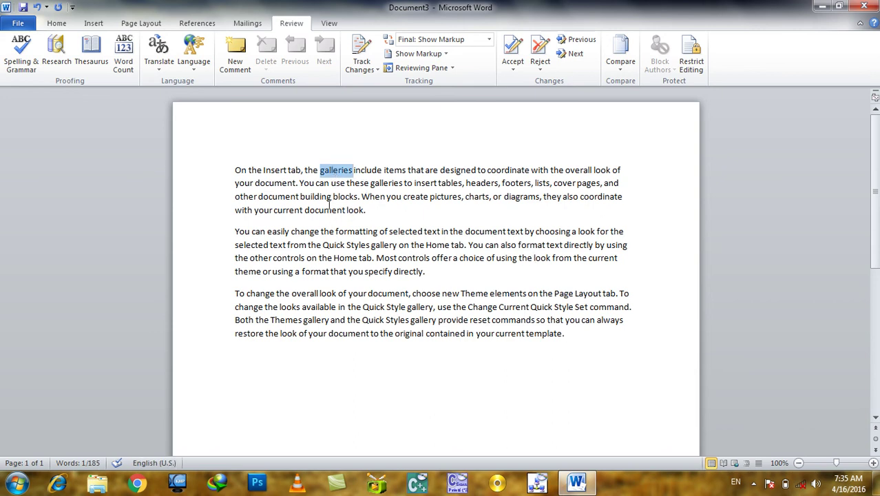
pyautogui.click(233, 55)
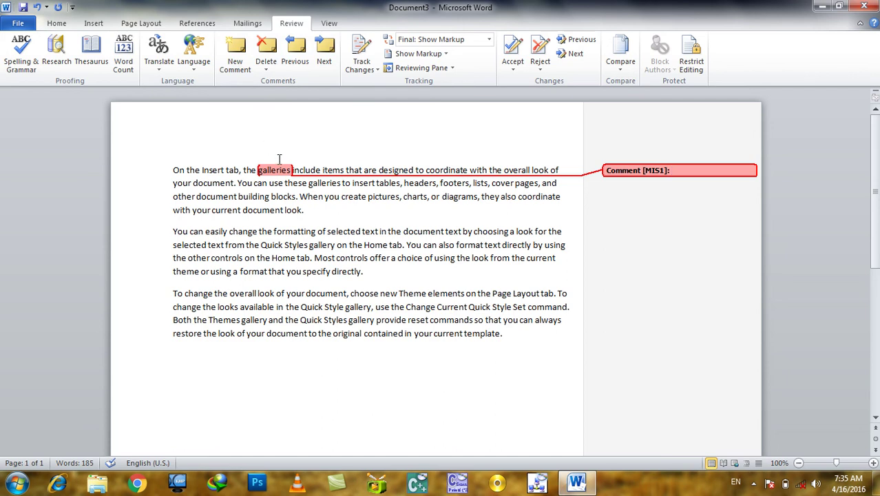
pyautogui.write('It mean picture')
# Add a comment reading 'It mean work file' on the word 'document'.
pyautogui.doubleClick(272, 209)
pyautogui.click(233, 59)
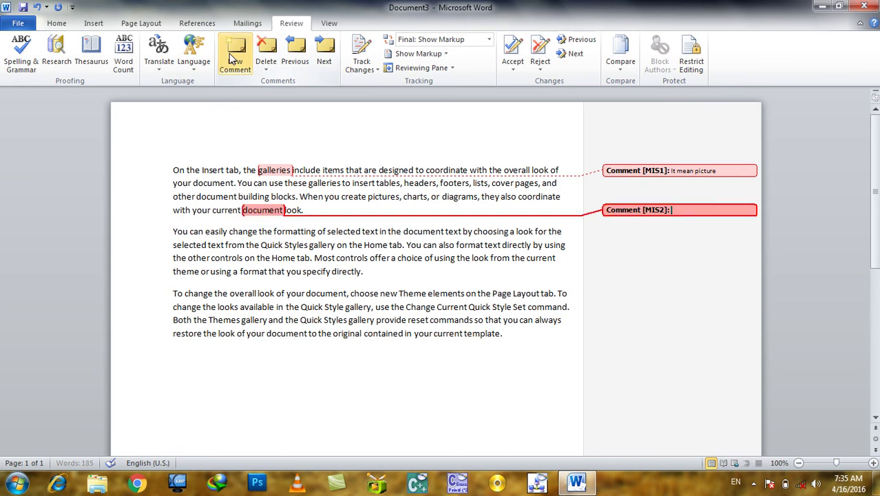
pyautogui.write('It')
pyautogui.write(' mean work file')
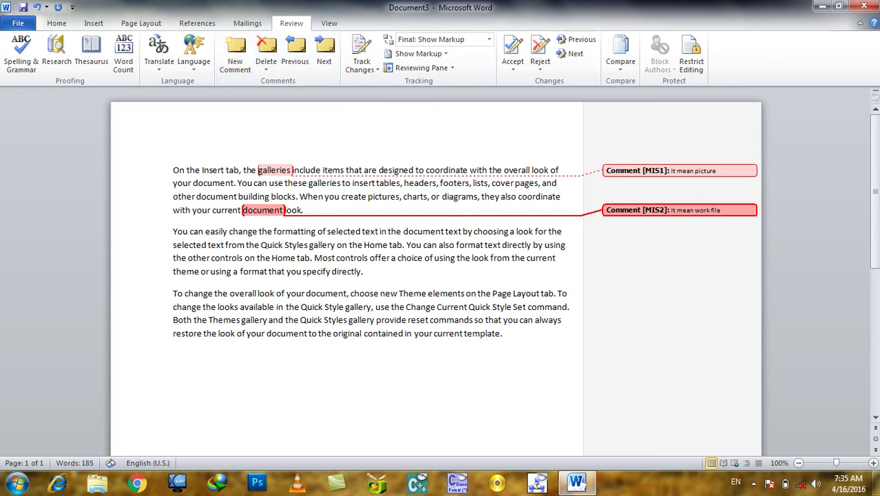
pyautogui.click(403, 343)
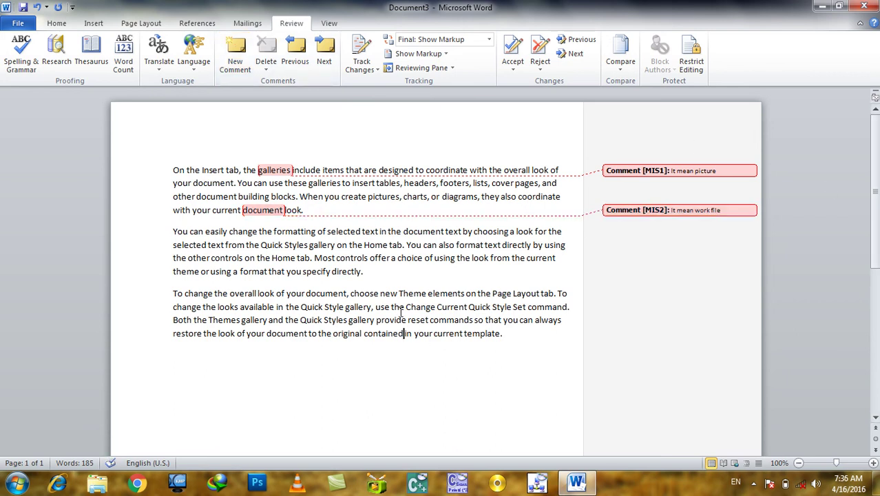
# Step between the two comments, then delete all comments in the document.
pyautogui.click(308, 60)
pyautogui.click(308, 60)
pyautogui.click(324, 55)
pyautogui.click(304, 57)
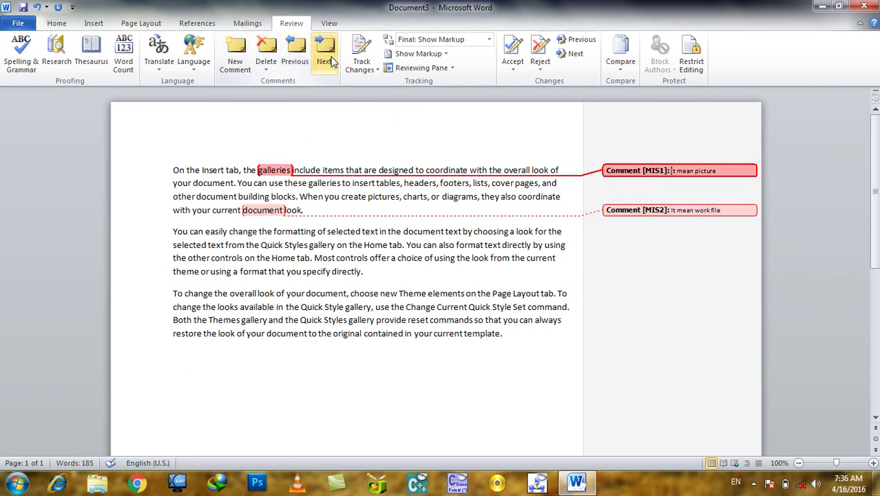
pyautogui.click(270, 72)
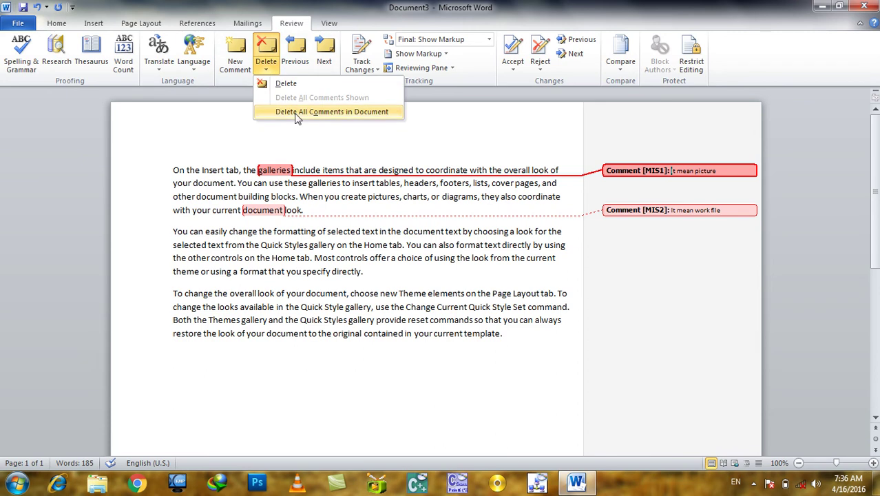
pyautogui.click(296, 114)
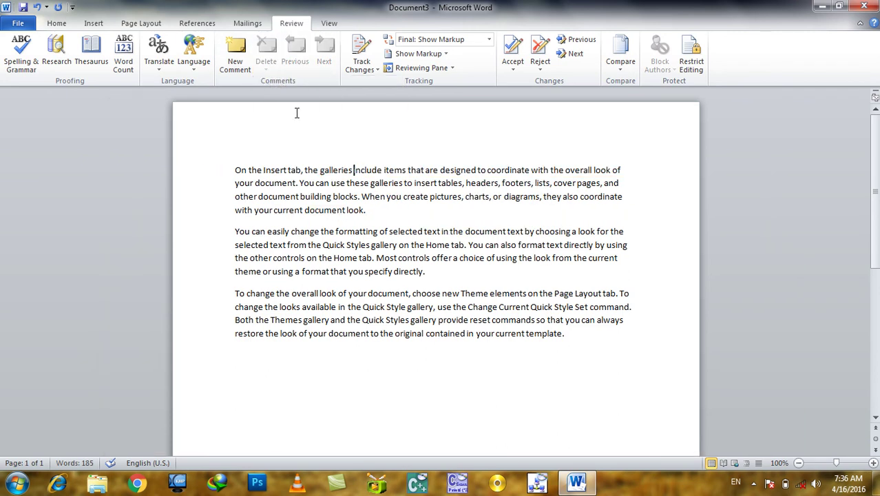